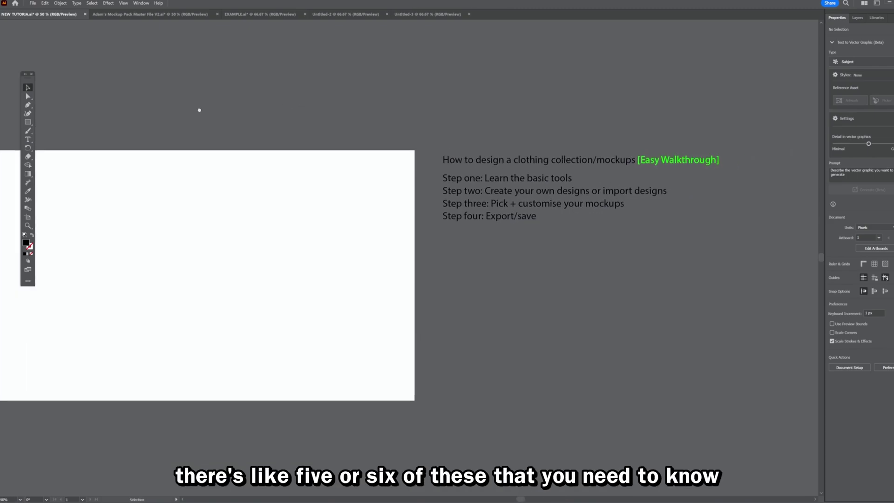
# - With the Selection tool active, switch to the mockup pack master file and zoom out to see the sheet
pyautogui.scroll(2, 199, 110)
pyautogui.hscroll(2, 220, 133)
pyautogui.scroll(-2, 194, 135)
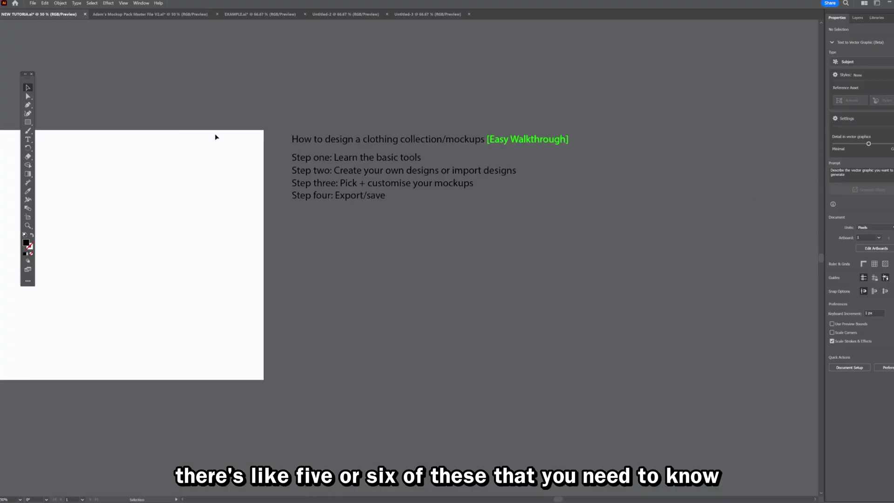
pyautogui.hscroll(-10, 195, 135)
pyautogui.scroll(-2, 79, 86)
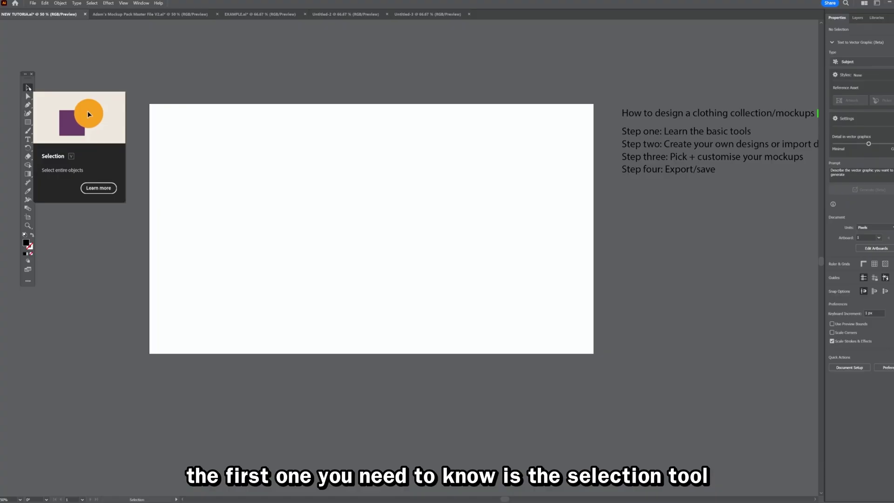
pyautogui.click(28, 88)
pyautogui.scroll(-1, 153, 54)
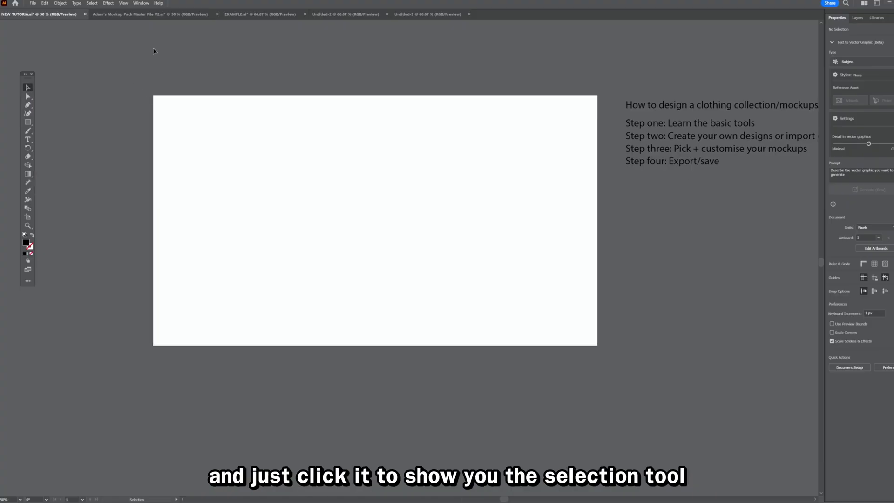
pyautogui.click(159, 15)
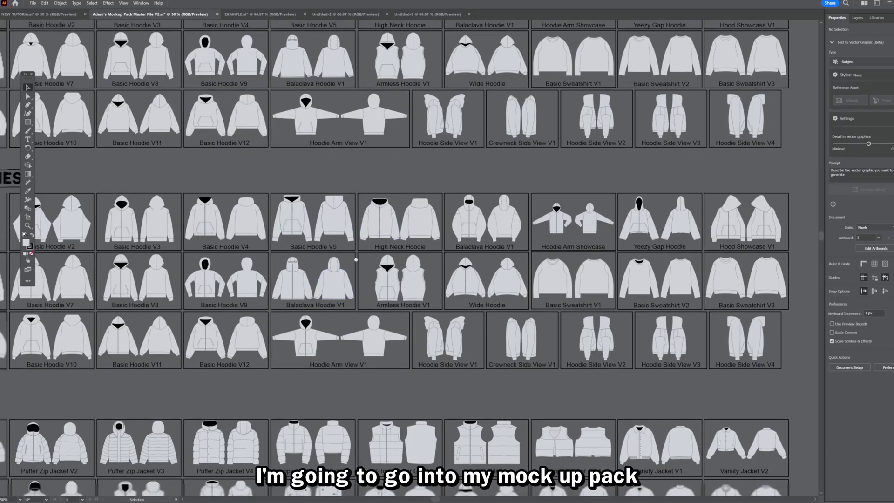
pyautogui.hotkey('ctrl', '-')
pyautogui.hotkey('ctrl', '-')
pyautogui.hotkey('ctrl', '-')
# - Select the Basic Hoodie V3 mockup pair and add Varsity Jacket V6 to the selection
pyautogui.moveTo(378, 170); pyautogui.dragTo(360, 223)
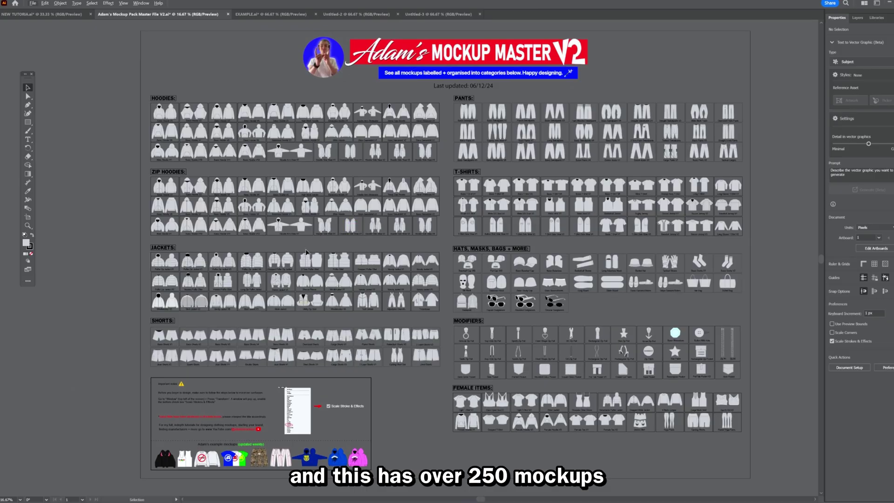
pyautogui.scroll(4, 291, 121)
pyautogui.scroll(3, 329, 165)
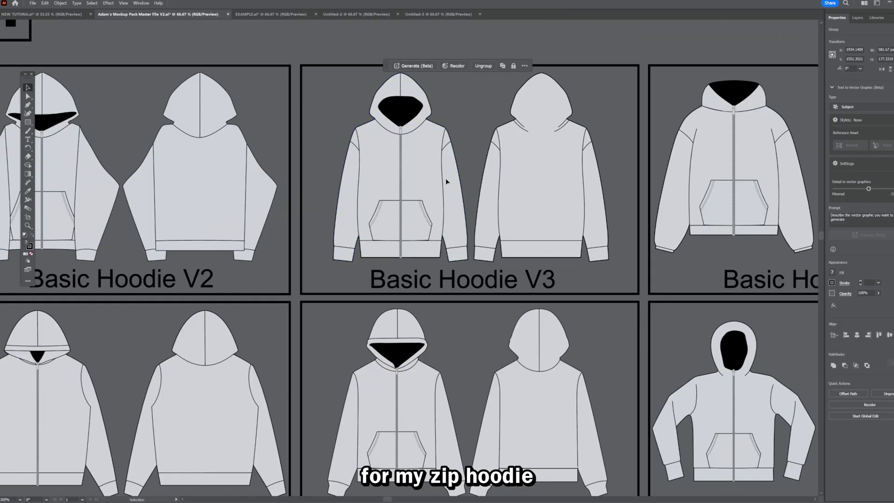
pyautogui.scroll(2, 447, 180)
pyautogui.moveTo(403, 172); pyautogui.dragTo(355, 149)
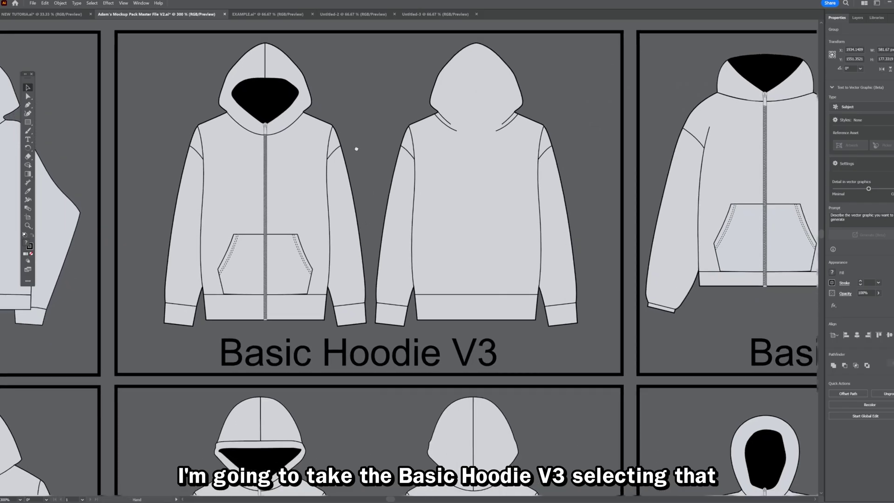
pyautogui.scroll(-4, 290, 157)
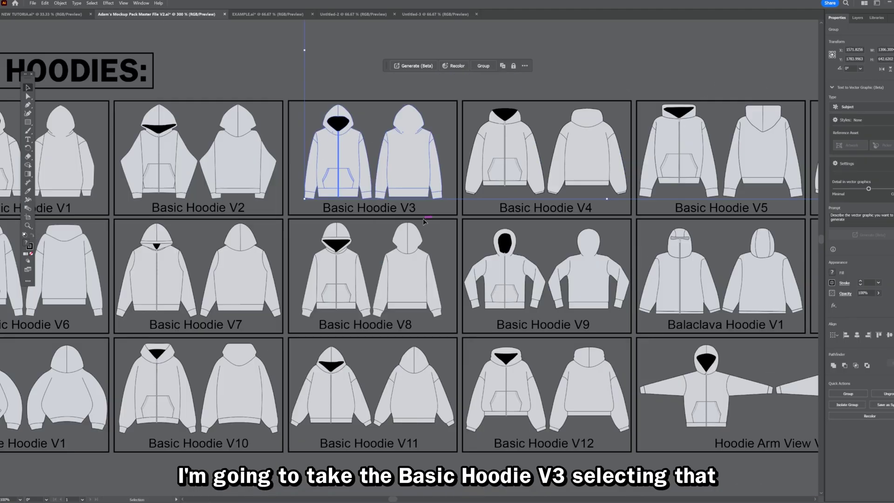
pyautogui.scroll(-5, 291, 158)
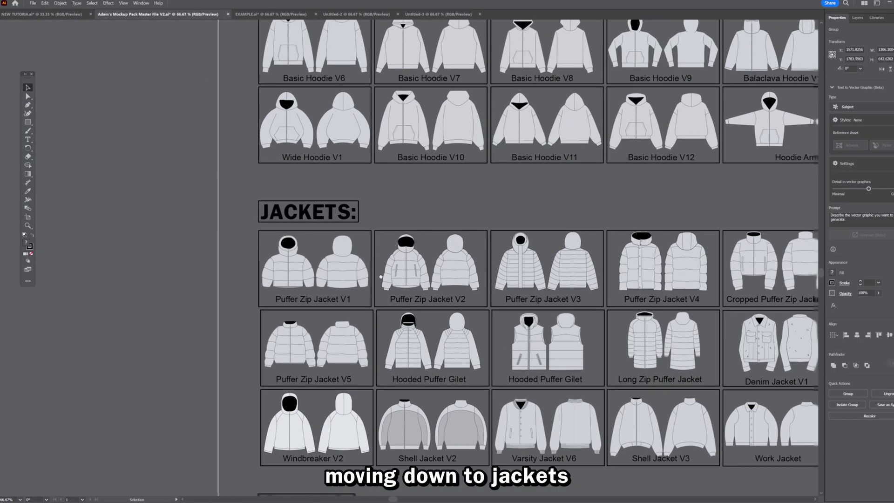
pyautogui.scroll(-3, 381, 276)
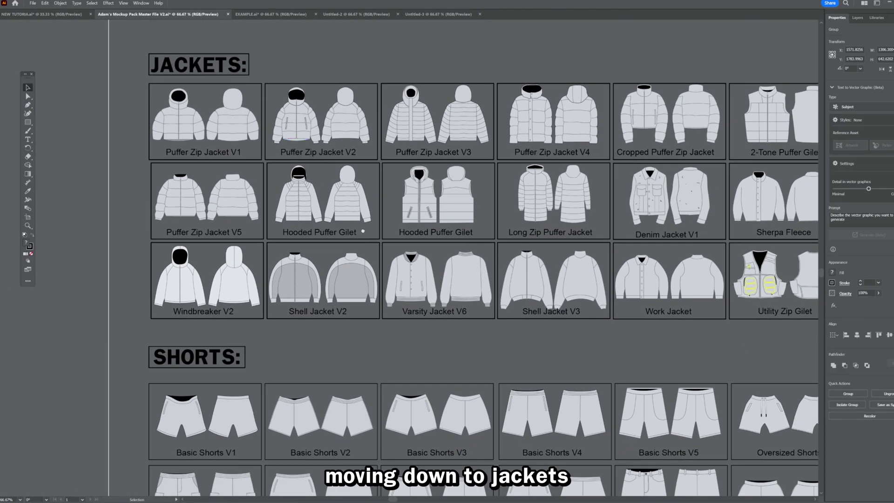
pyautogui.scroll(4, 373, 215)
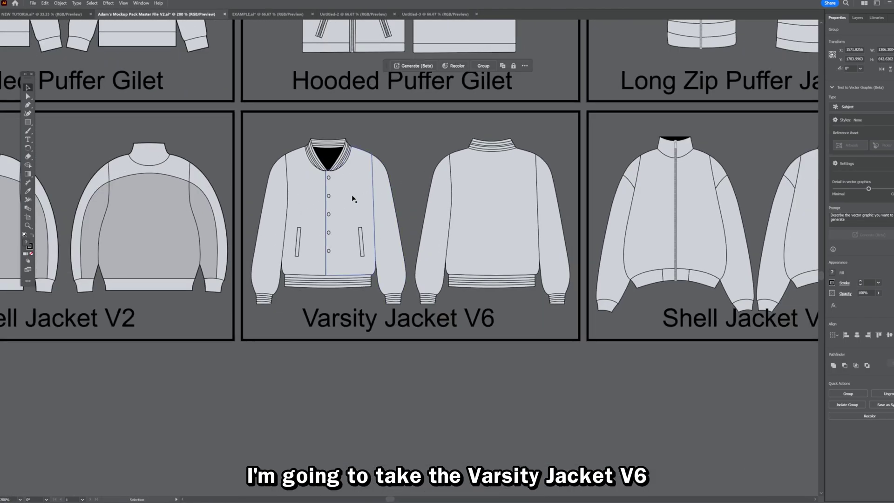
pyautogui.click(352, 199)
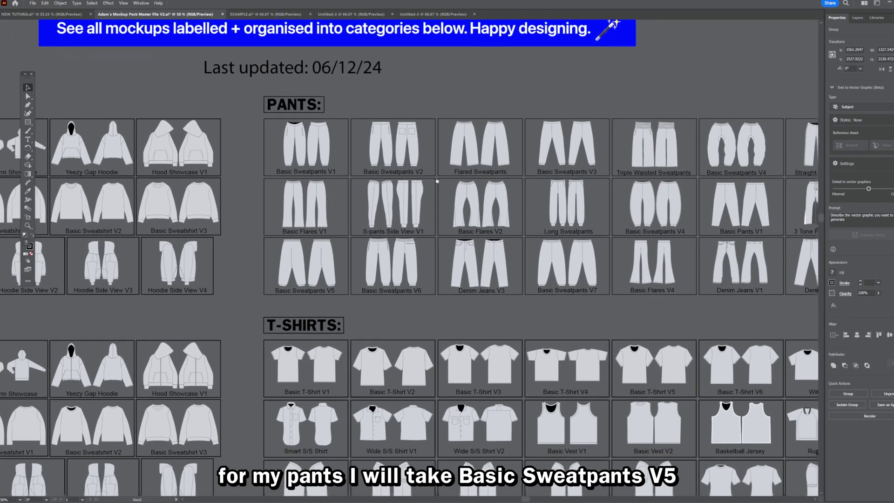
# - Add Basic T-Shirt V2 and Basic Sweatshirt V2 to the selection
pyautogui.scroll(3, 302, 197)
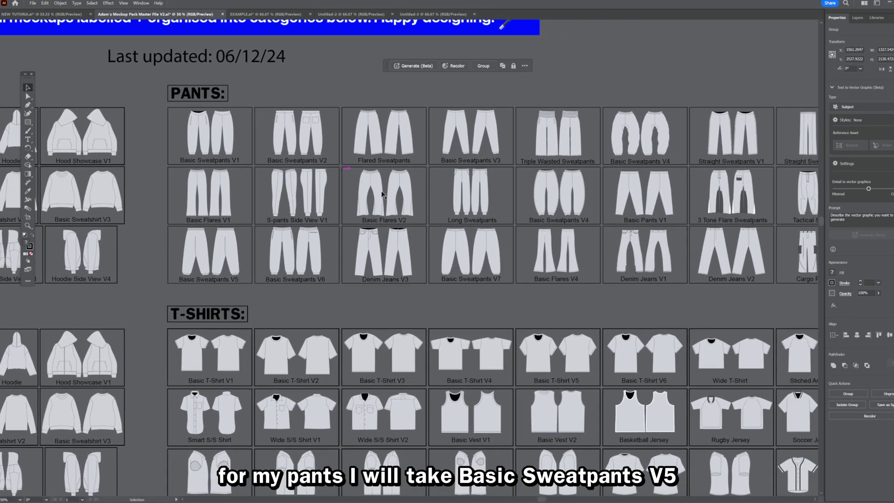
pyautogui.scroll(3, 265, 259)
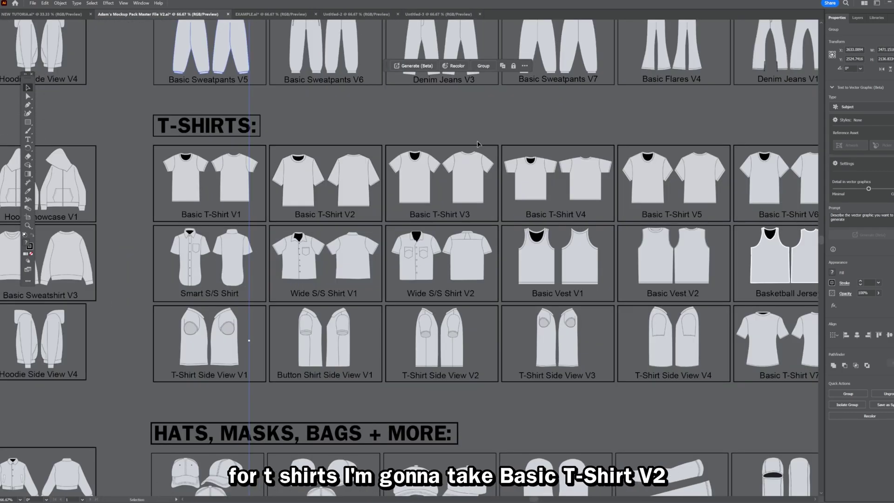
pyautogui.scroll(3, 399, 190)
pyautogui.moveTo(400, 189); pyautogui.dragTo(373, 212)
pyautogui.scroll(3, 373, 213)
pyautogui.click(293, 156)
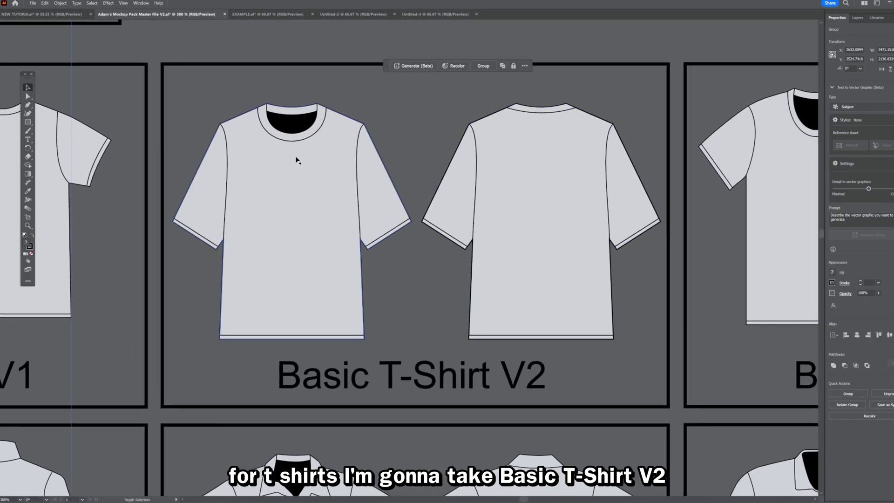
pyautogui.scroll(-8, 365, 292)
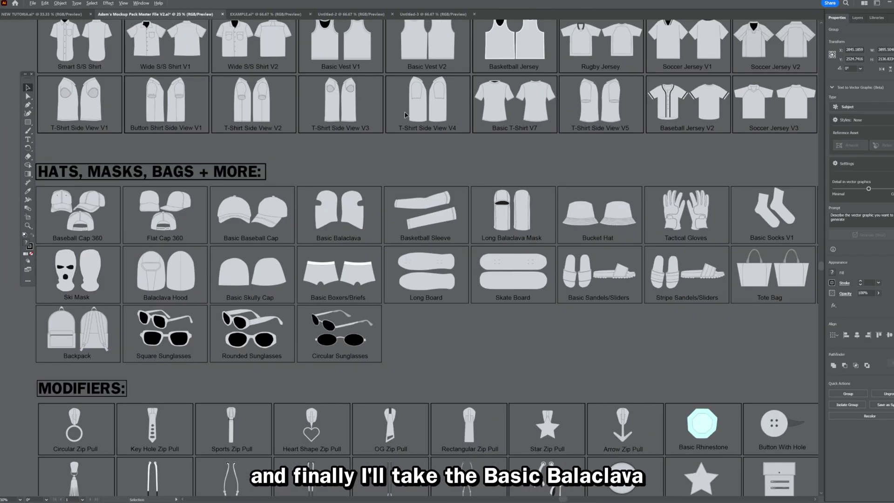
pyautogui.scroll(5, 375, 237)
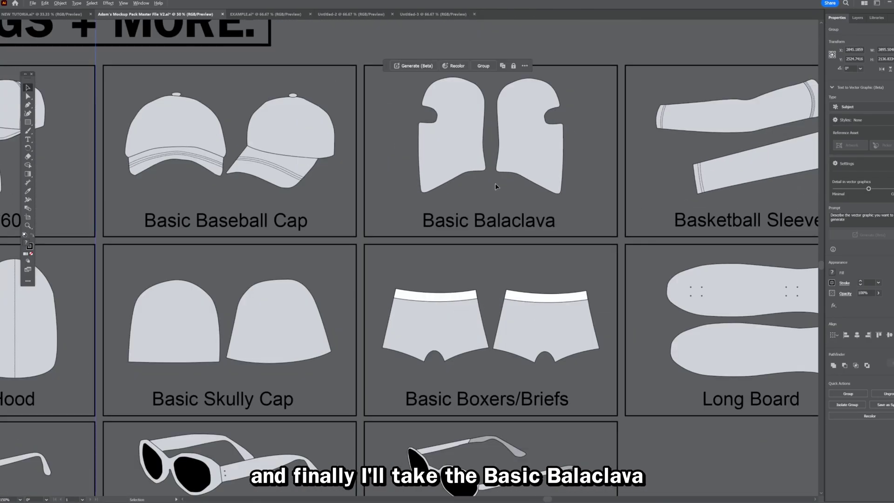
pyautogui.scroll(2, 369, 204)
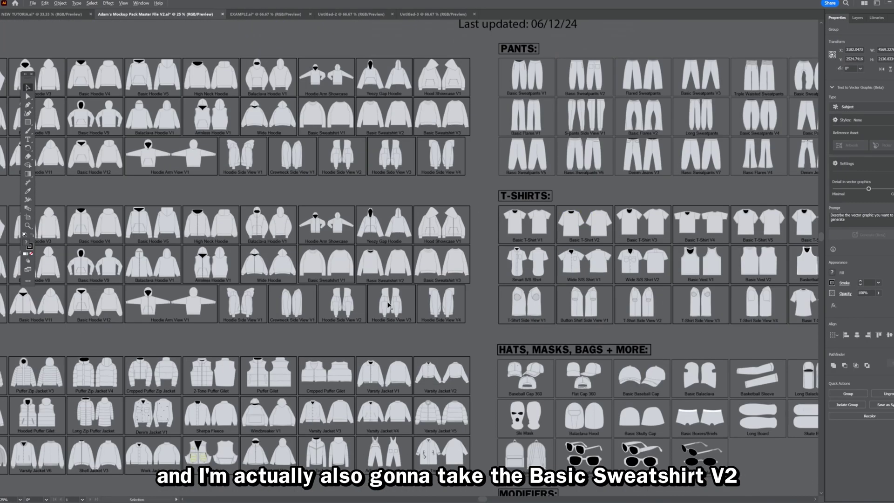
pyautogui.scroll(4, 419, 253)
pyautogui.click(419, 253)
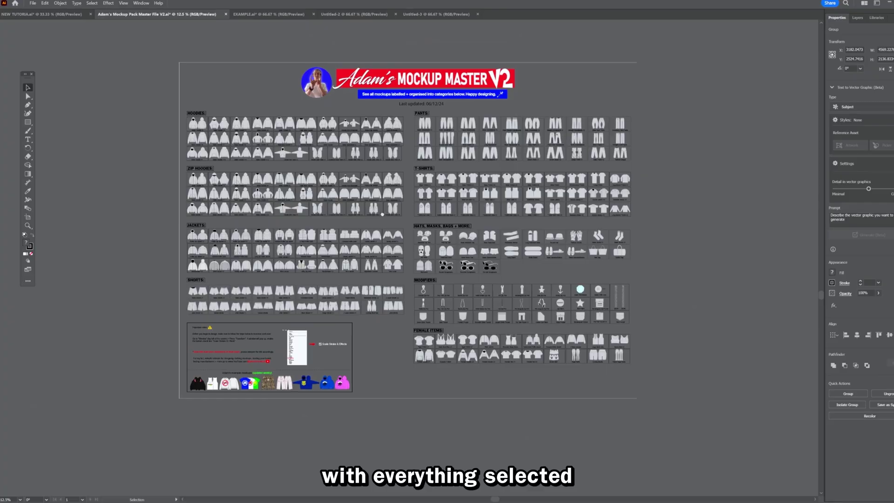
# - Copy the selected mockups and return to the NEW TUTORIAL.ai blank artboard
pyautogui.scroll(1, 382, 214)
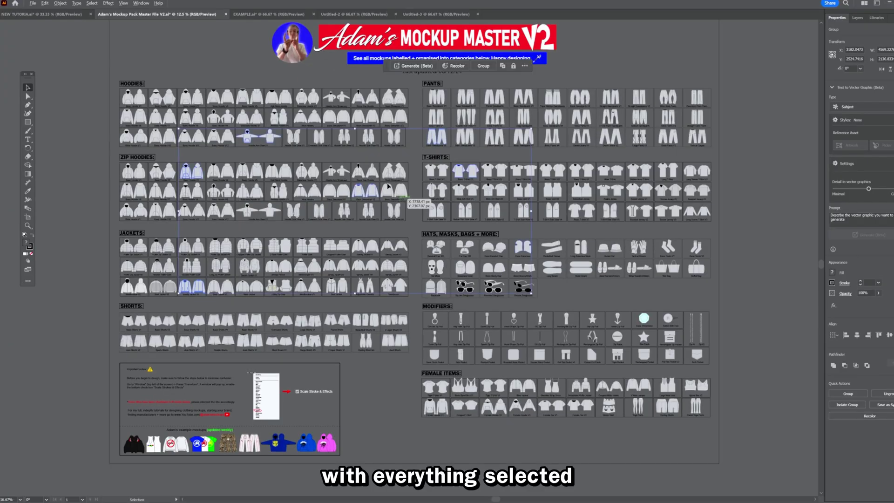
pyautogui.rightClick(364, 189)
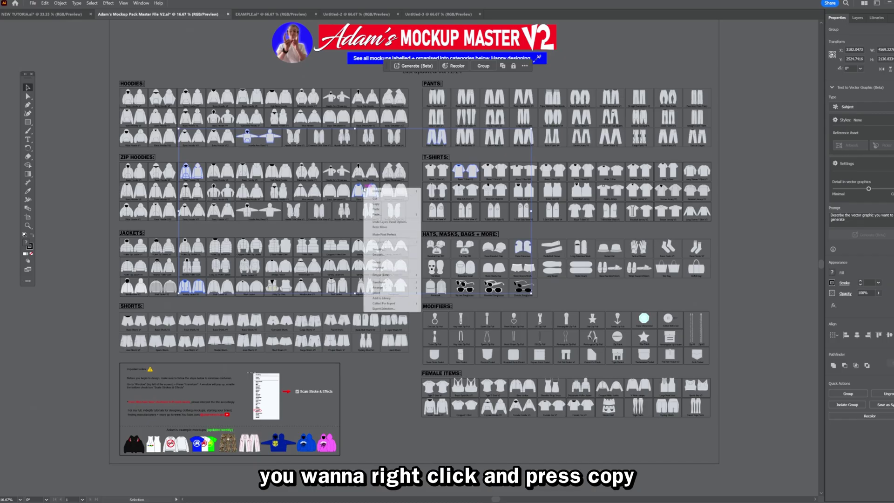
pyautogui.click(376, 204)
pyautogui.click(42, 14)
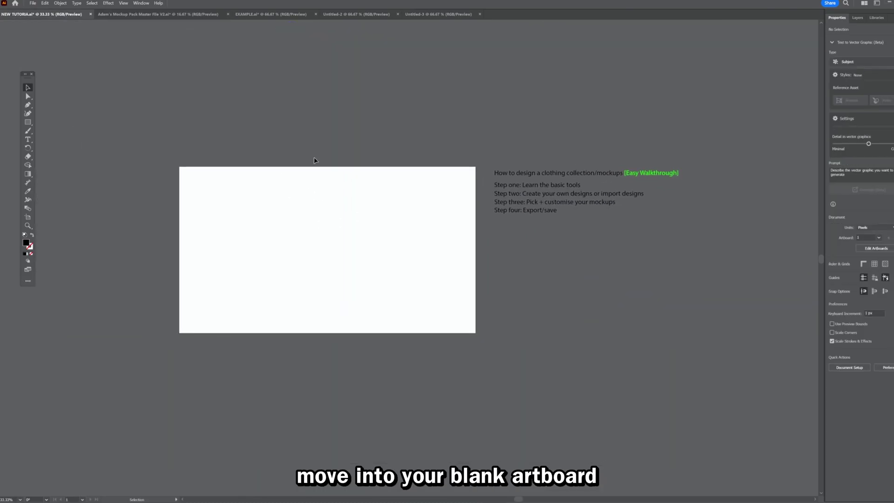
pyautogui.rightClick(323, 153)
# - Paste the copied garment mockups into the tutorial artboard
pyautogui.click(341, 168)
pyautogui.scroll(-1, 381, 209)
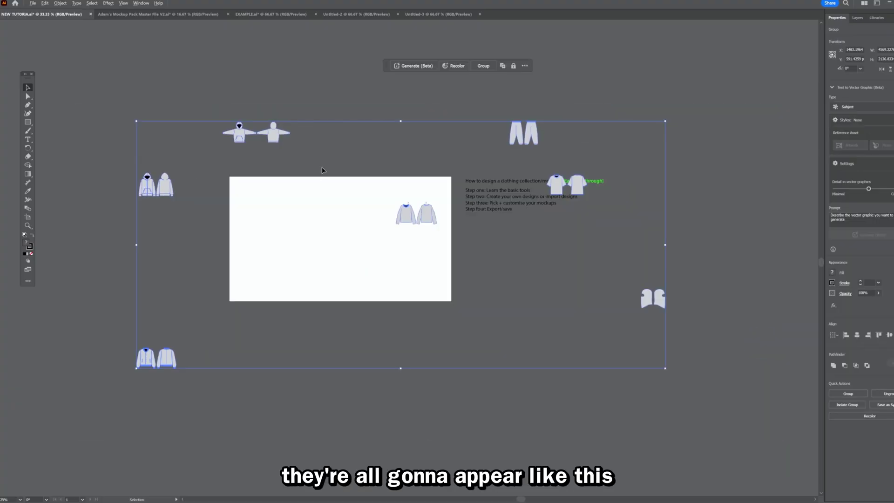
pyautogui.moveTo(275, 147); pyautogui.dragTo(315, 155)
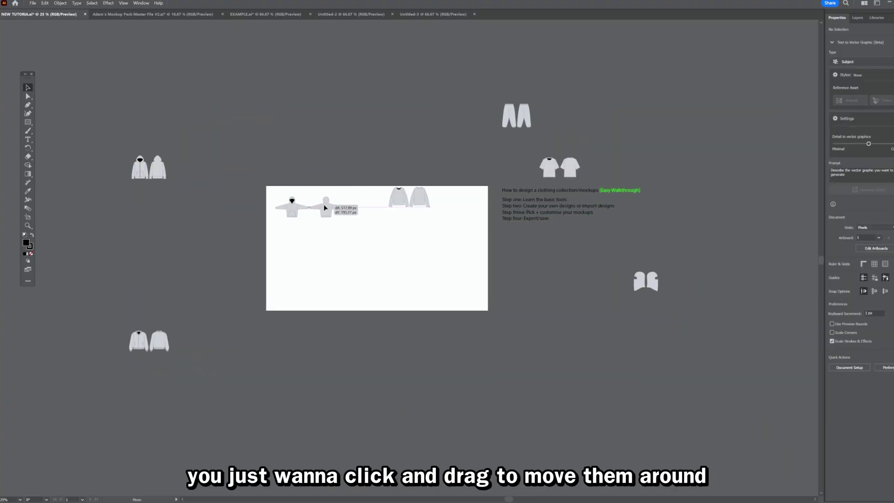
pyautogui.click(275, 150)
# - Arrange the hoodie and other mockup groups into two rows across the artboard
pyautogui.moveTo(155, 172); pyautogui.dragTo(304, 236)
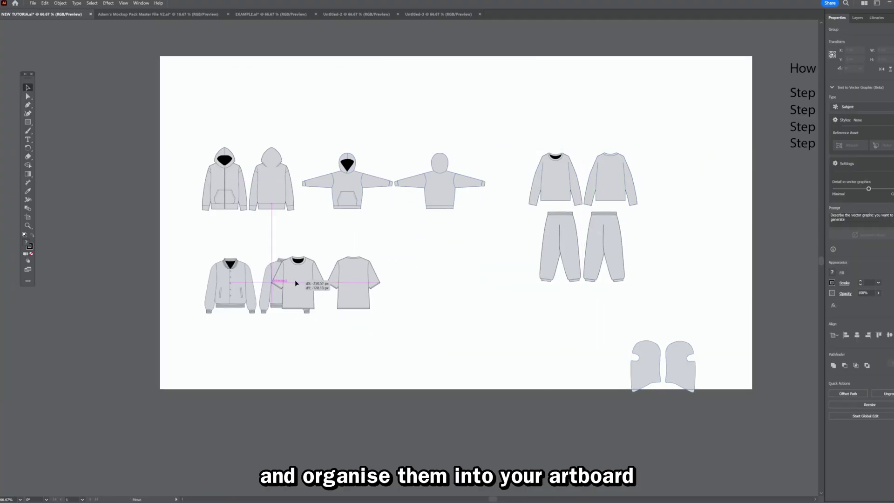
pyautogui.moveTo(431, 186); pyautogui.dragTo(375, 187)
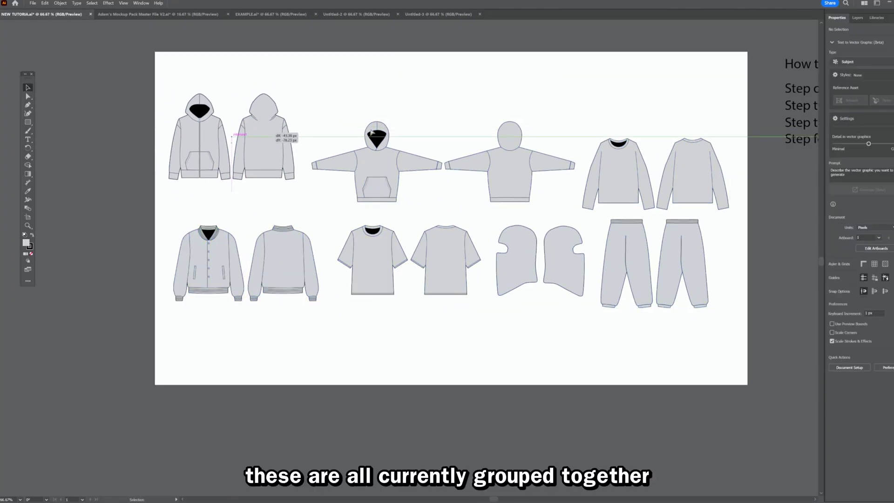
pyautogui.moveTo(371, 132); pyautogui.dragTo(438, 136)
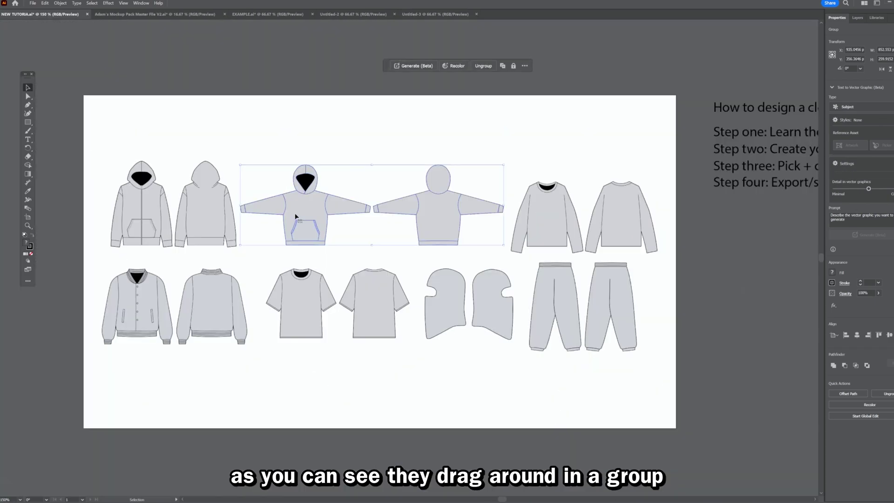
pyautogui.moveTo(295, 217); pyautogui.dragTo(299, 183)
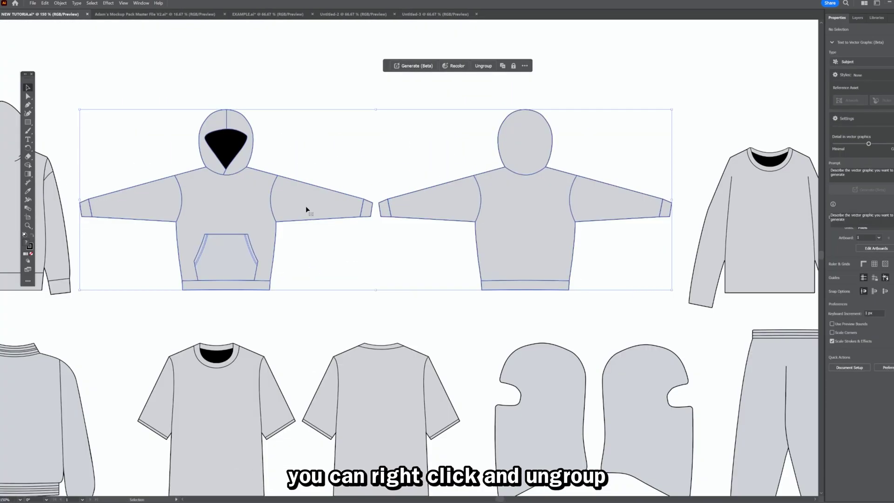
# - Ungroup the outstretched-arm hoodie pair and check the front and back pieces separately
pyautogui.rightClick(306, 208)
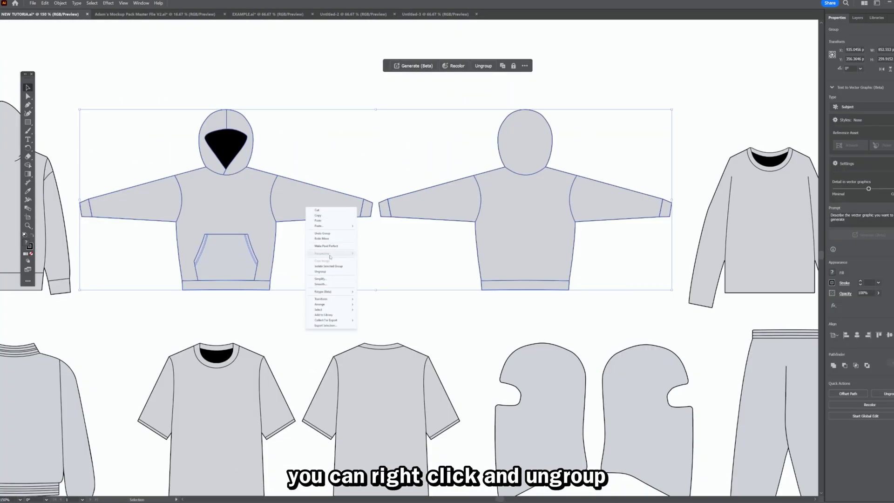
pyautogui.click(329, 272)
pyautogui.click(296, 241)
pyautogui.click(326, 212)
pyautogui.click(509, 208)
pyautogui.moveTo(289, 194); pyautogui.dragTo(239, 193)
pyautogui.moveTo(529, 140)
pyautogui.mouseDown()
pyautogui.moveTo(529, 79)
pyautogui.moveTo(529, 140)
pyautogui.mouseUp()
# - Select the front and back hoodies together as one selection
pyautogui.moveTo(80, 72); pyautogui.dragTo(673, 278)
pyautogui.rightClick(478, 161)
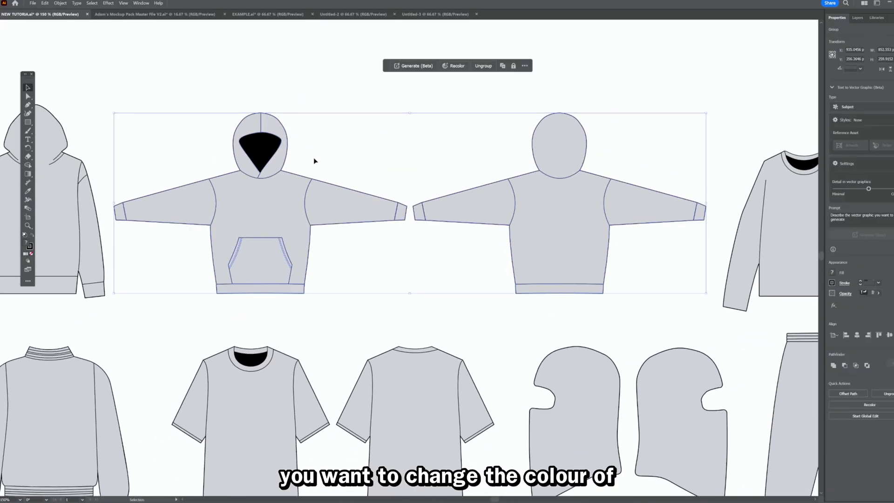
pyautogui.scroll(-1, 169, 239)
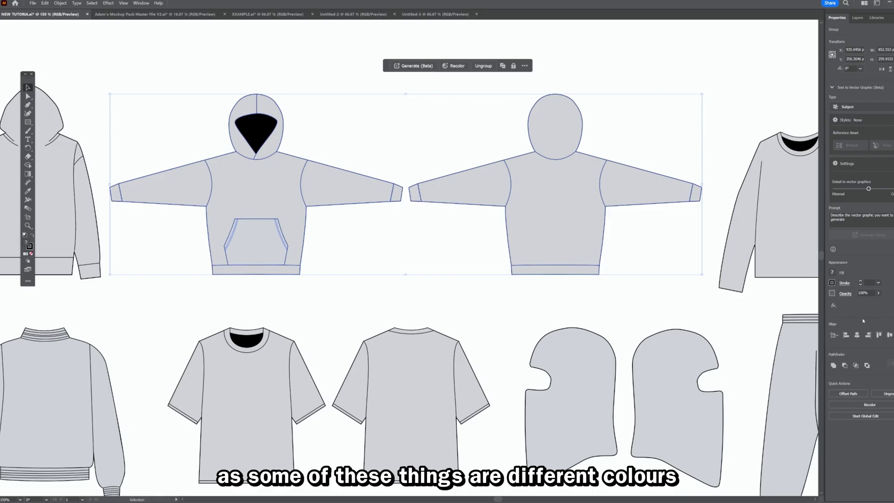
# - Try red, green, cyan and blue swatch fills on the hoodies
pyautogui.click(833, 272)
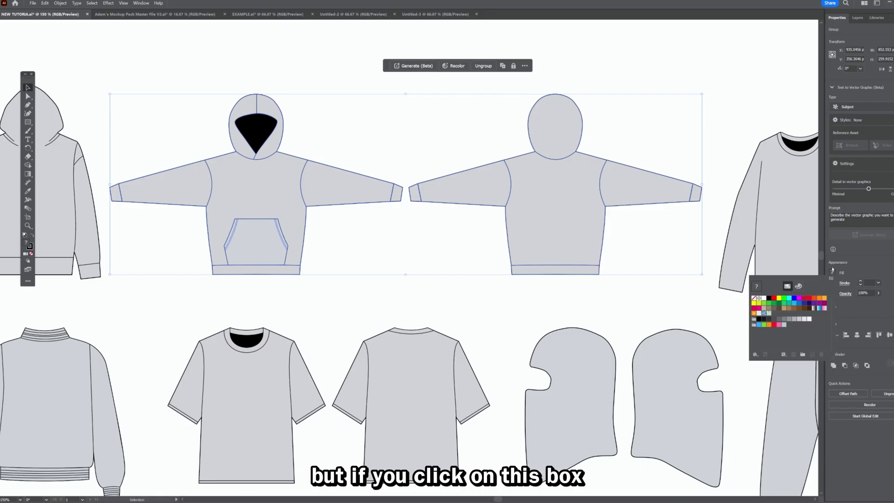
pyautogui.click(774, 299)
pyautogui.click(783, 302)
pyautogui.click(790, 300)
pyautogui.click(794, 299)
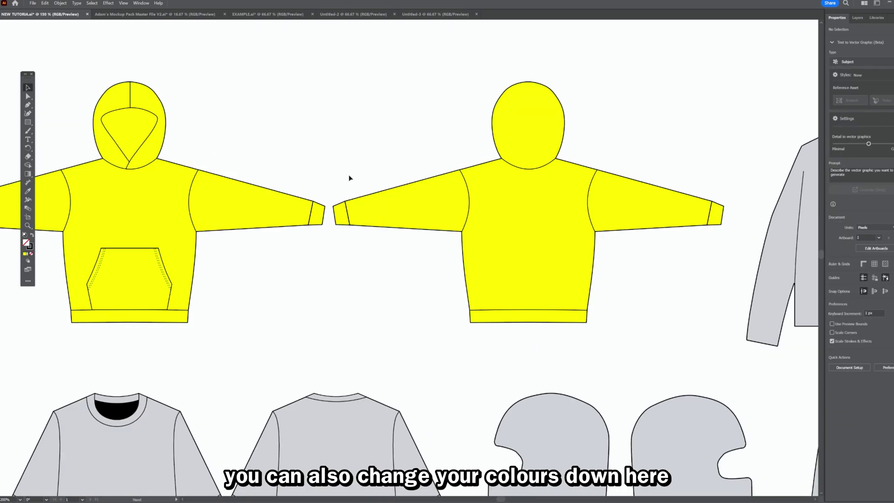
# - Fill the yellow hoodie pair with hex colour 008CFF
pyautogui.click(431, 223)
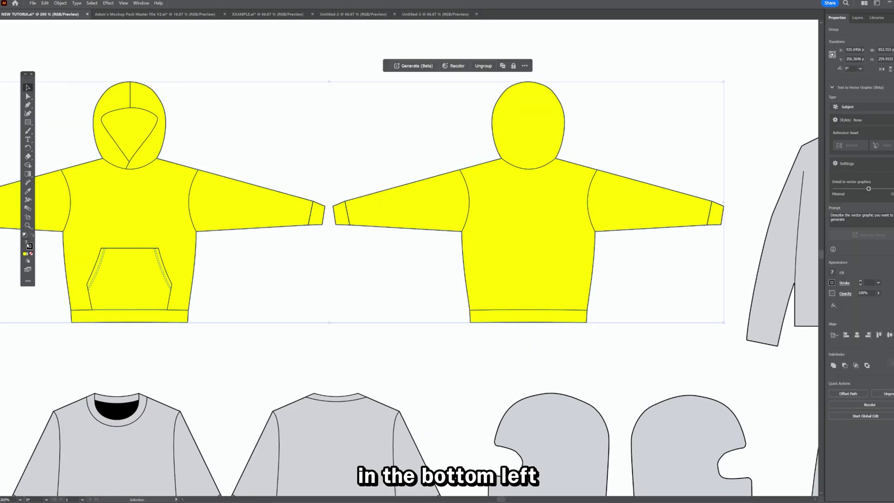
pyautogui.moveTo(92, 246); pyautogui.dragTo(63, 253)
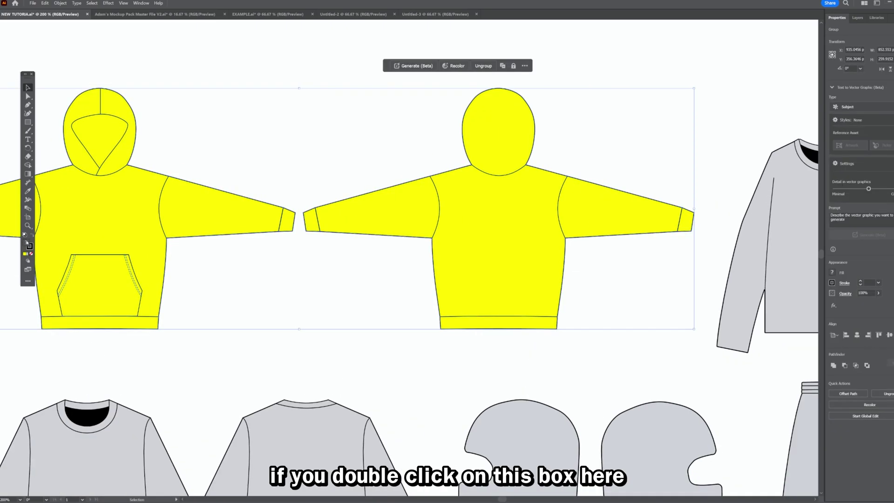
pyautogui.doubleClick(26, 243)
pyautogui.click(566, 375)
pyautogui.write('008CFF')
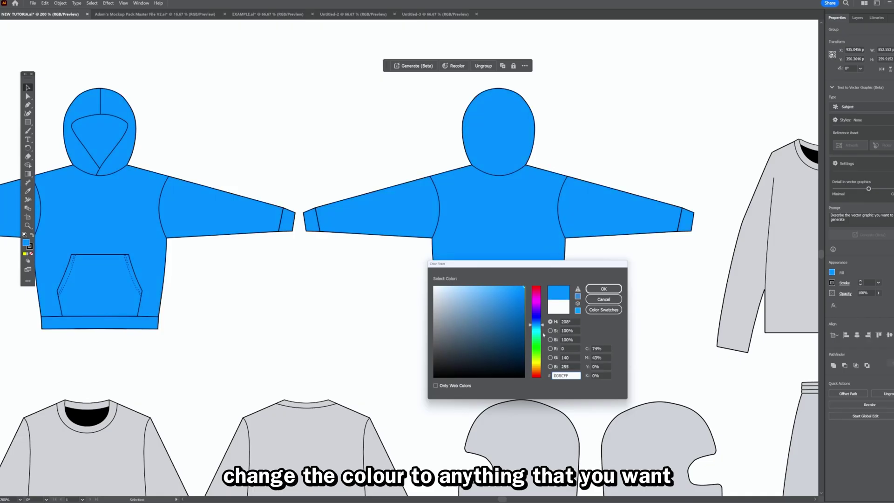
pyautogui.press('Return')
# - Set the hoodies' outline colour to black
pyautogui.click(29, 246)
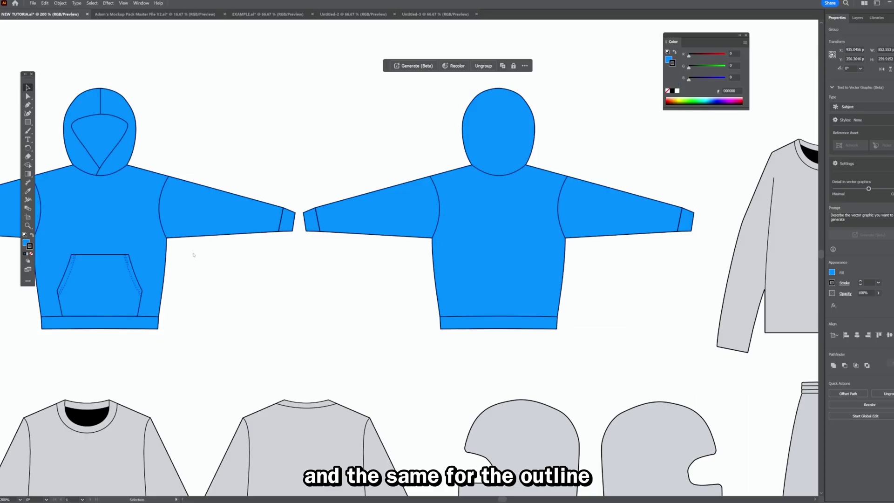
pyautogui.doubleClick(30, 246)
pyautogui.moveTo(466, 304); pyautogui.dragTo(434, 377)
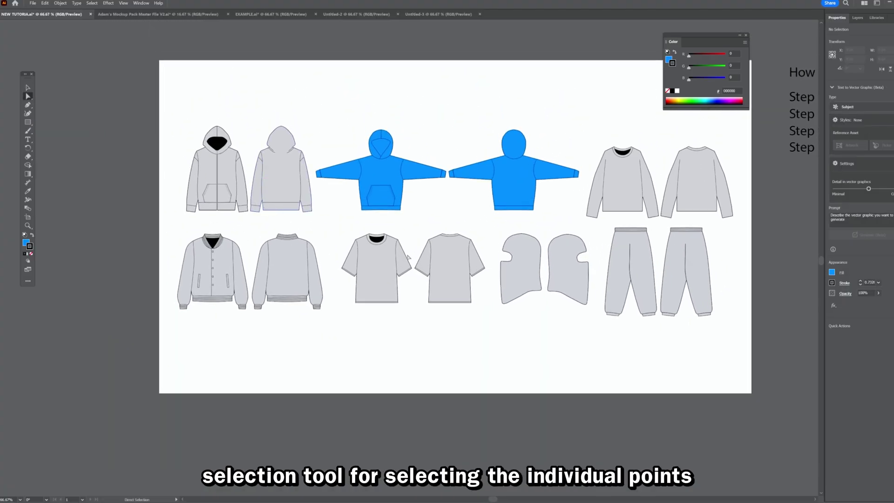
pyautogui.scroll(3, 399, 254)
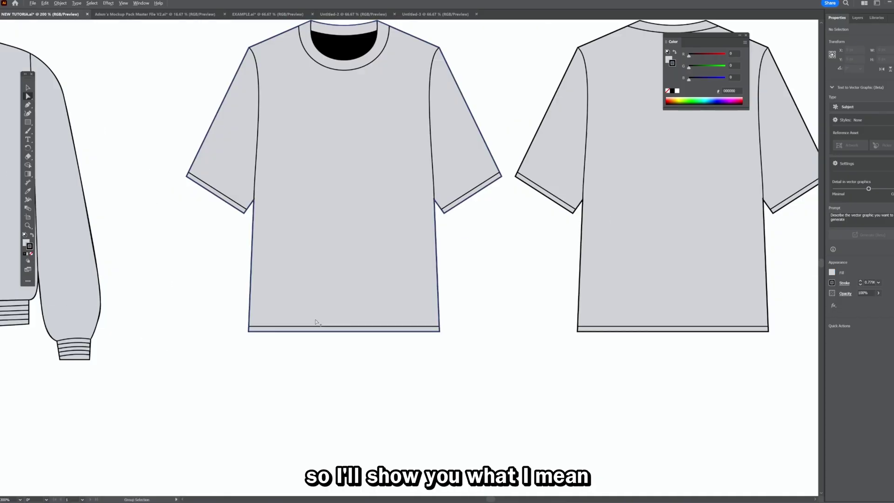
# - Raise both T-shirts' bottom hems to shorten them and fill the hood lining 000000
pyautogui.scroll(-2, 315, 321)
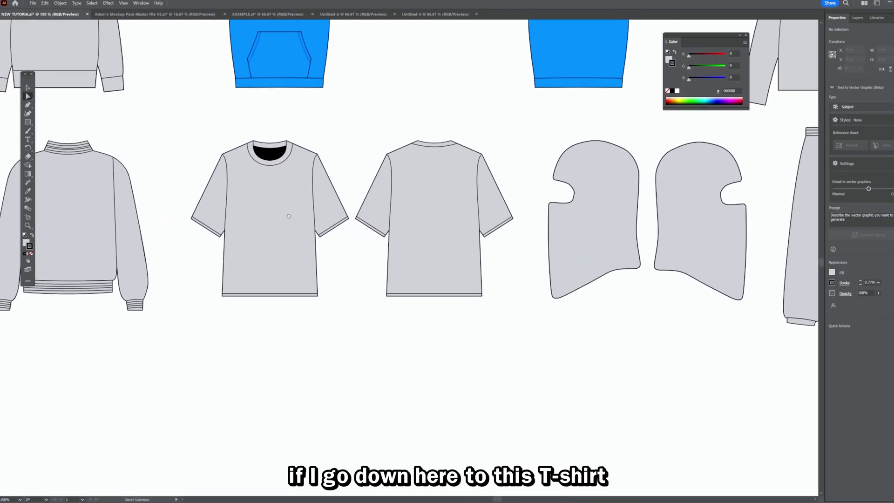
pyautogui.scroll(1, 294, 261)
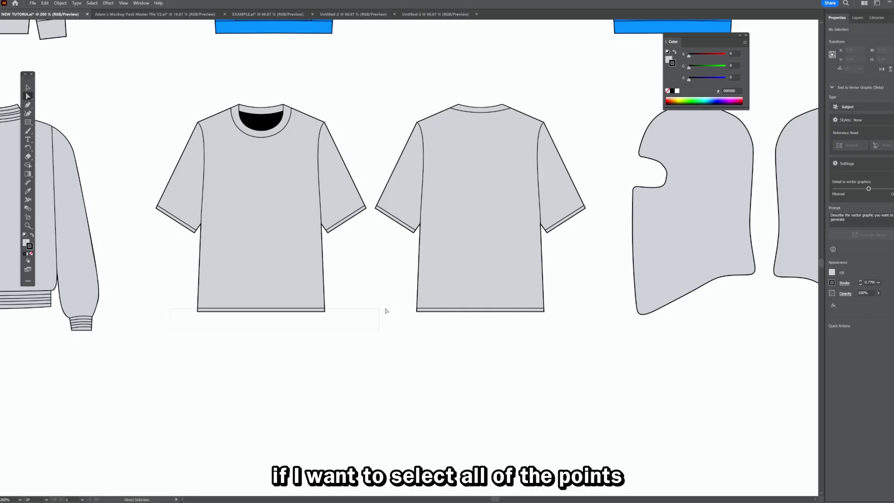
pyautogui.moveTo(491, 299); pyautogui.dragTo(563, 299)
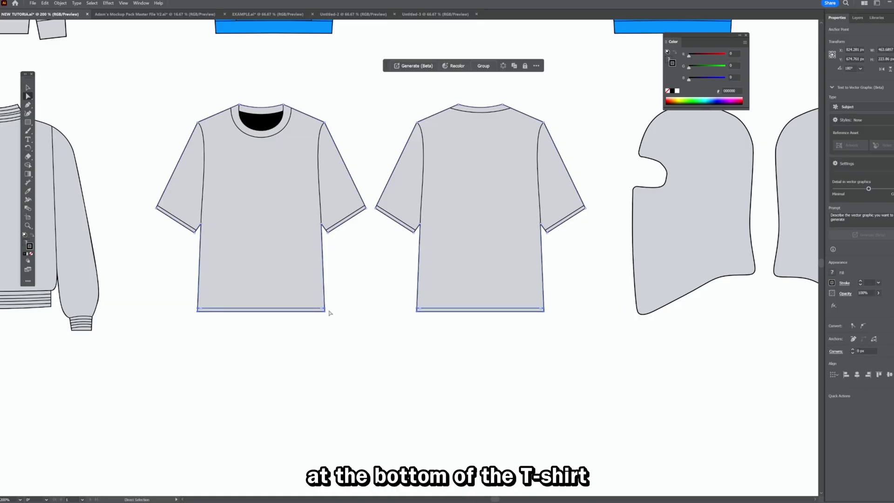
pyautogui.moveTo(326, 314); pyautogui.dragTo(325, 285)
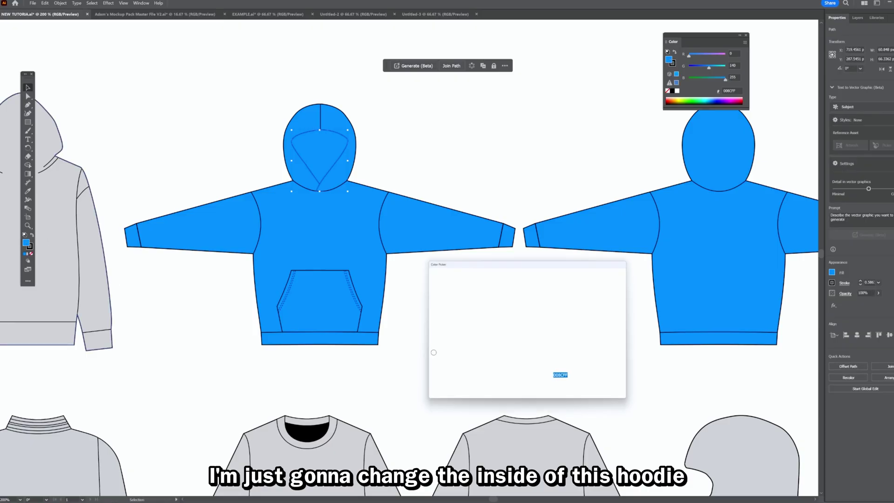
pyautogui.write('000000')
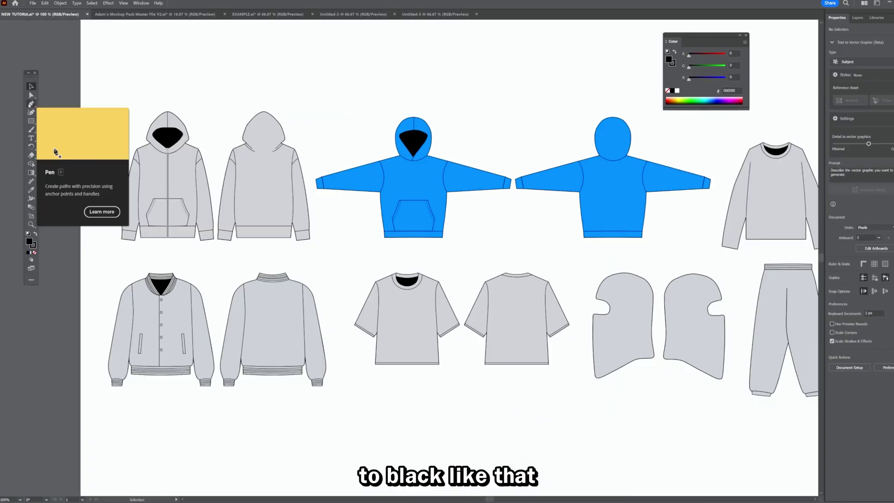
pyautogui.click(31, 104)
# - Draw a heart outline with the Pen tool on the front T-shirt's chest
pyautogui.scroll(3, 441, 325)
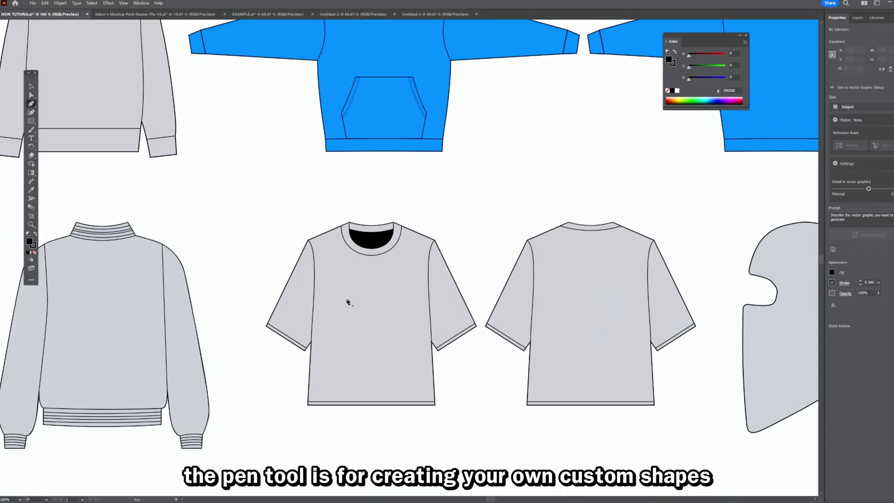
pyautogui.scroll(-3, 69, 122)
pyautogui.hscroll(-5, 281, 175)
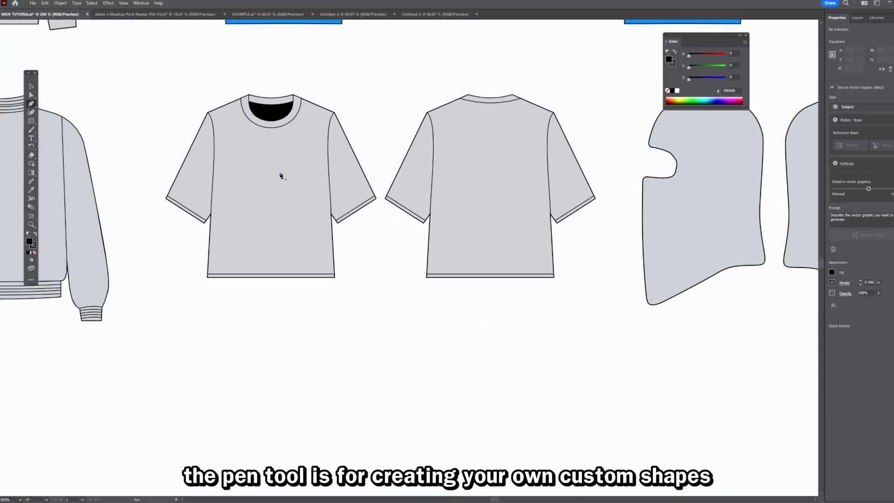
pyautogui.scroll(-2, 281, 175)
pyautogui.scroll(4, 306, 252)
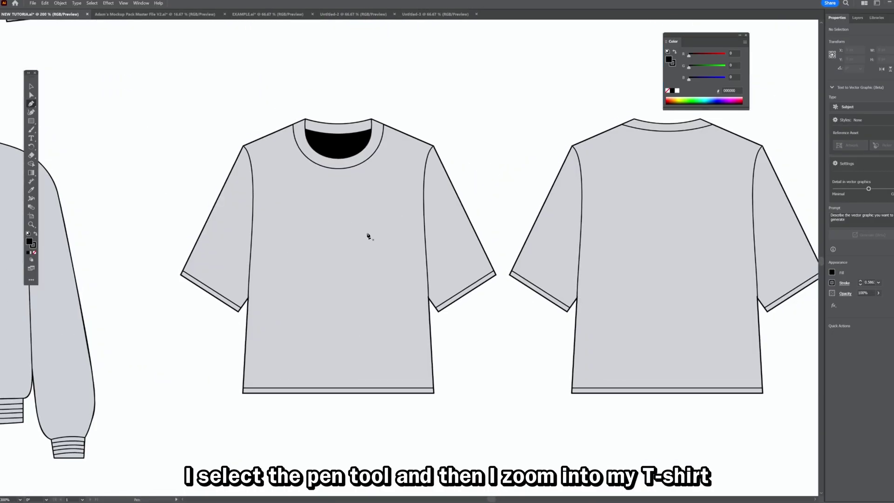
pyautogui.scroll(-2, 361, 238)
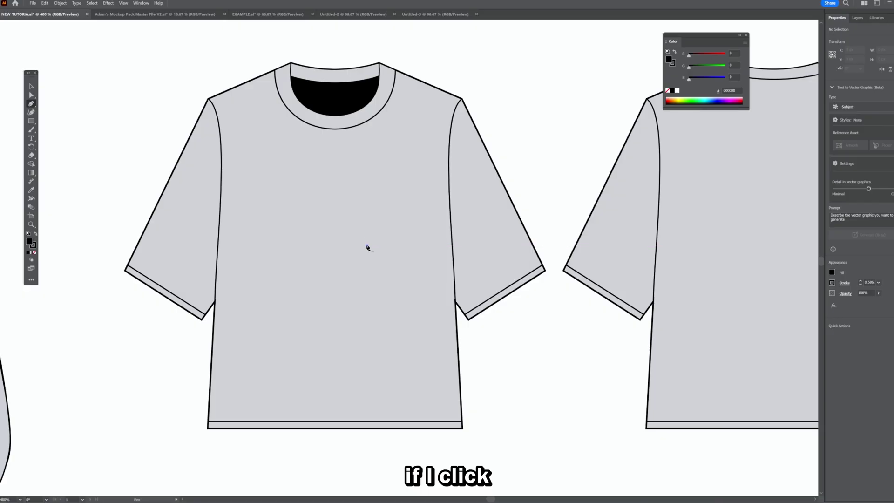
pyautogui.click(368, 246)
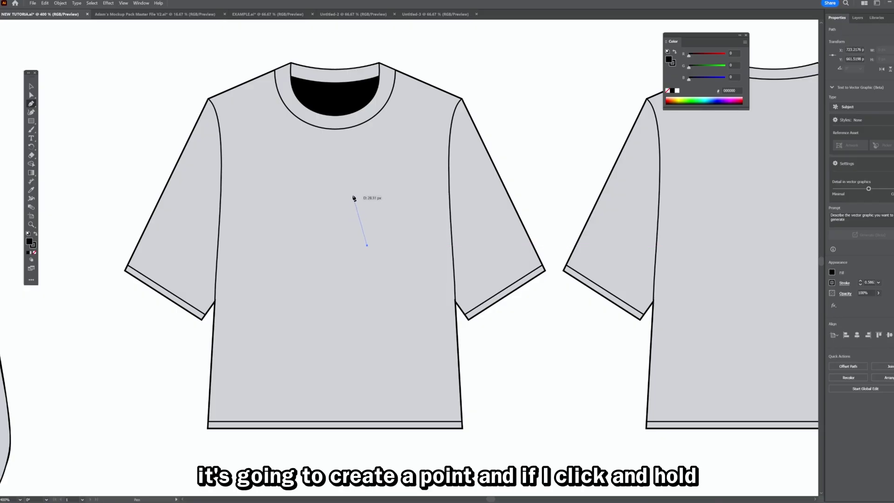
pyautogui.moveTo(355, 169); pyautogui.dragTo(359, 165)
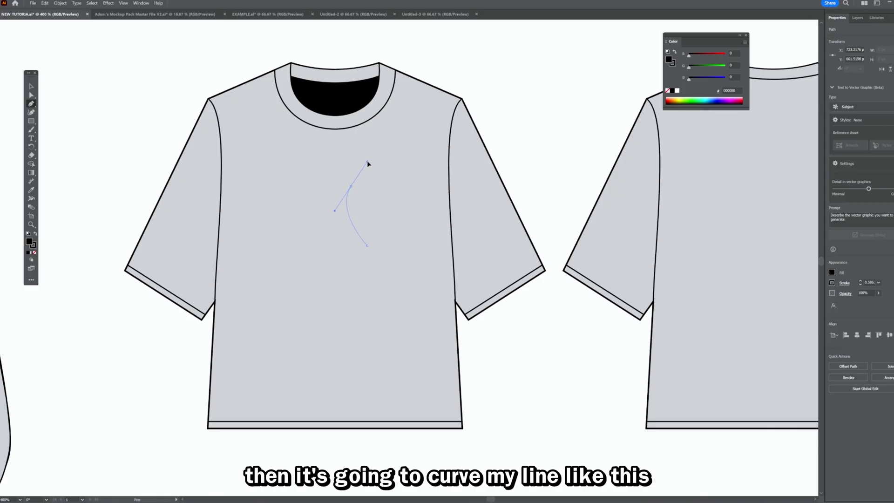
pyautogui.moveTo(365, 166); pyautogui.dragTo(370, 167)
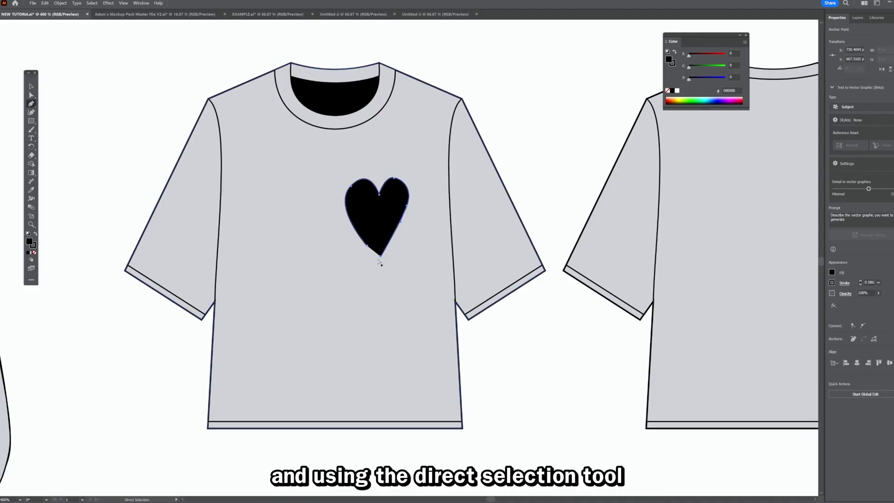
# - Refine the heart's points and fill the heart with ff0000 red
pyautogui.press('a')
pyautogui.keyDown('alt'); pyautogui.scroll(2, 336, 169); pyautogui.keyUp('alt')
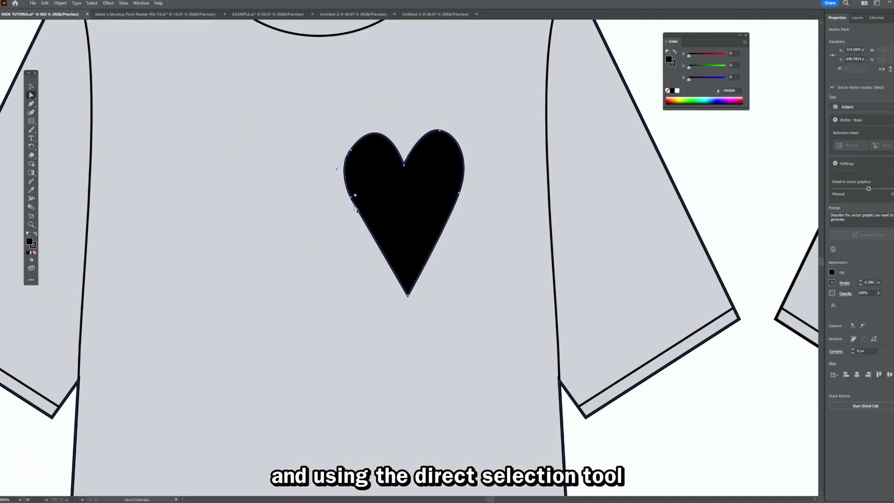
pyautogui.keyDown('alt'); pyautogui.scroll(1, 317, 187); pyautogui.keyUp('alt')
pyautogui.keyDown('alt'); pyautogui.scroll(-3, 486, 256); pyautogui.keyUp('alt')
pyautogui.click(31, 87)
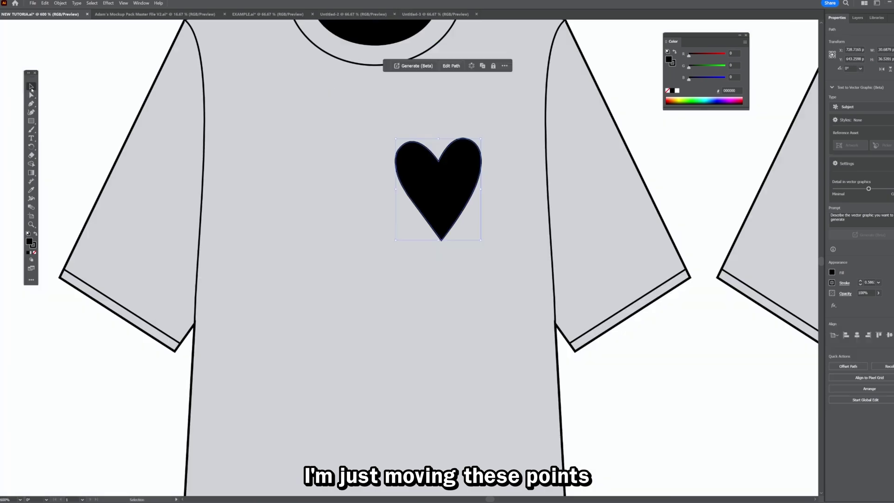
pyautogui.scroll(-2, 549, 221)
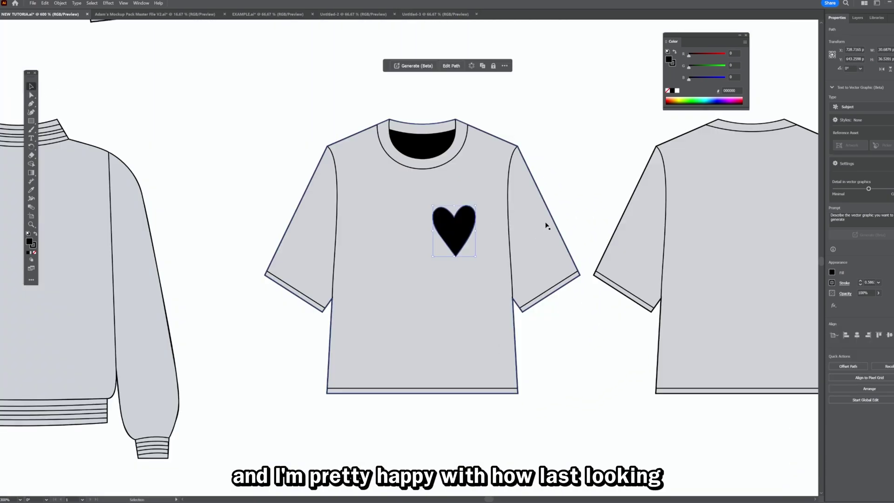
pyautogui.moveTo(549, 225); pyautogui.dragTo(368, 201)
pyautogui.keyDown('alt'); pyautogui.scroll(3, 359, 230); pyautogui.keyUp('alt')
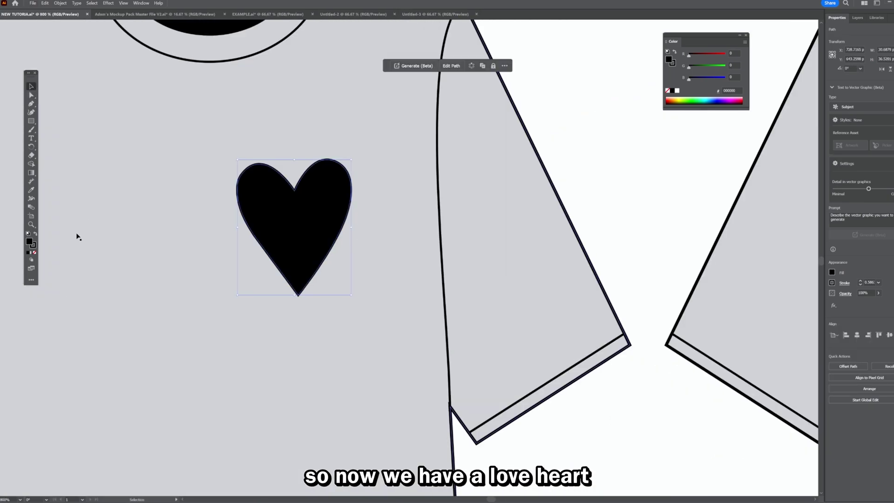
pyautogui.scroll(-1, 52, 256)
pyautogui.hscroll(-2, 54, 261)
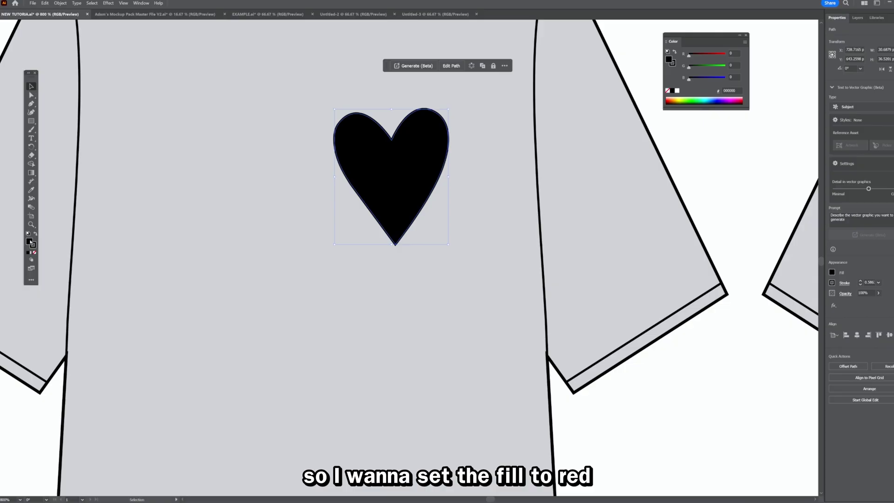
pyautogui.doubleClick(29, 241)
pyautogui.write('ff0000')
pyautogui.press('Return')
# - Select both T-shirts and make them white
pyautogui.scroll(-4, 204, 225)
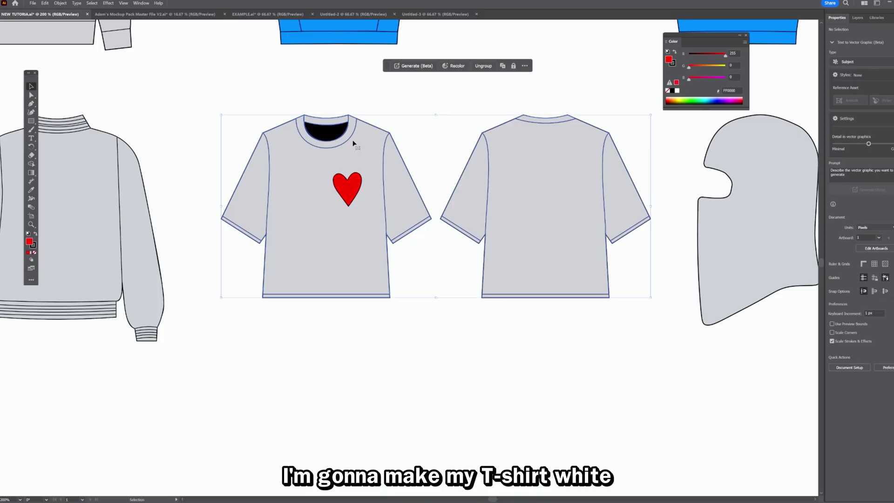
pyautogui.scroll(1, 204, 225)
pyautogui.click(203, 224)
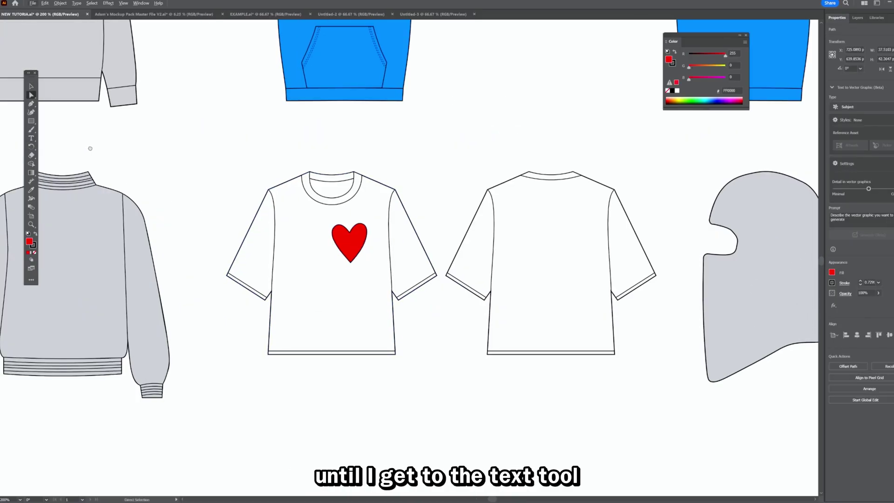
pyautogui.hotkey('ctrl', '-')
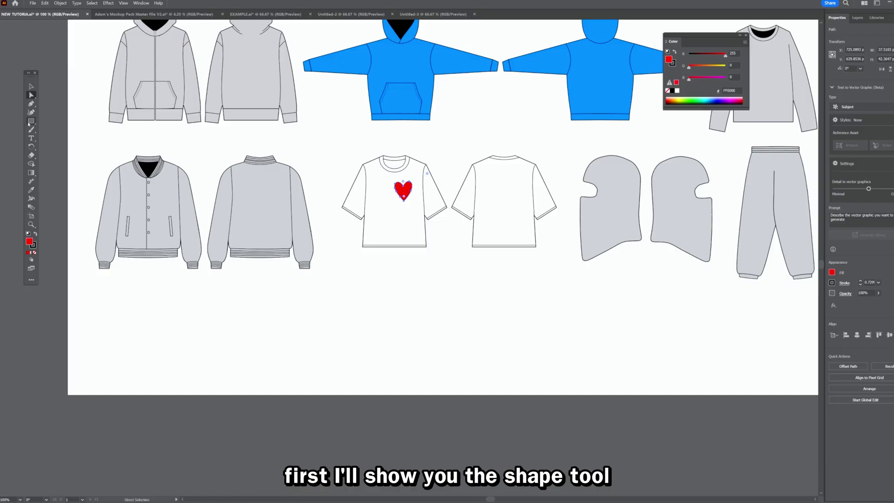
# - Draw a red star on the sweatpants' front leg with the Star tool
pyautogui.click(29, 123)
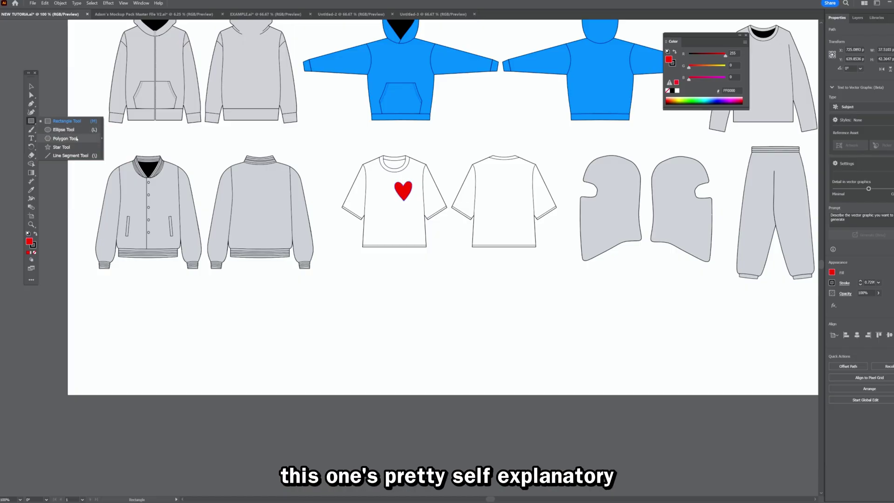
pyautogui.click(63, 147)
pyautogui.hotkey('ctrl', '+')
pyautogui.hotkey('ctrl', '+')
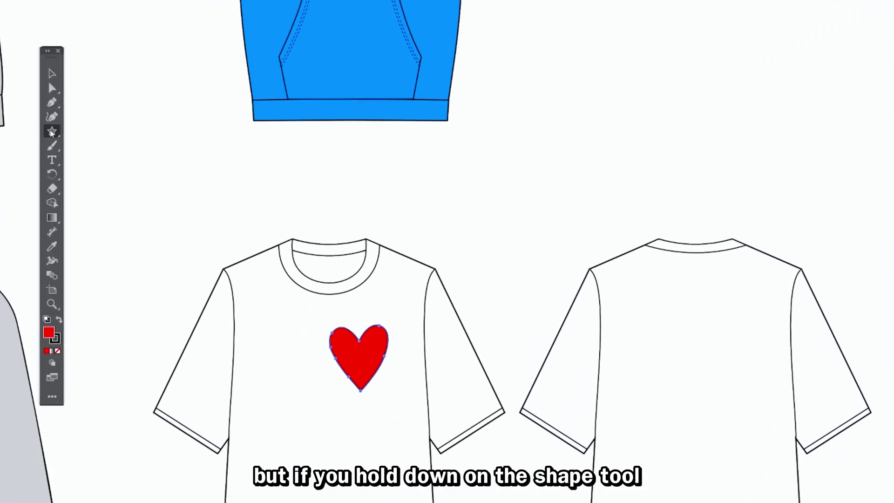
pyautogui.click(31, 121)
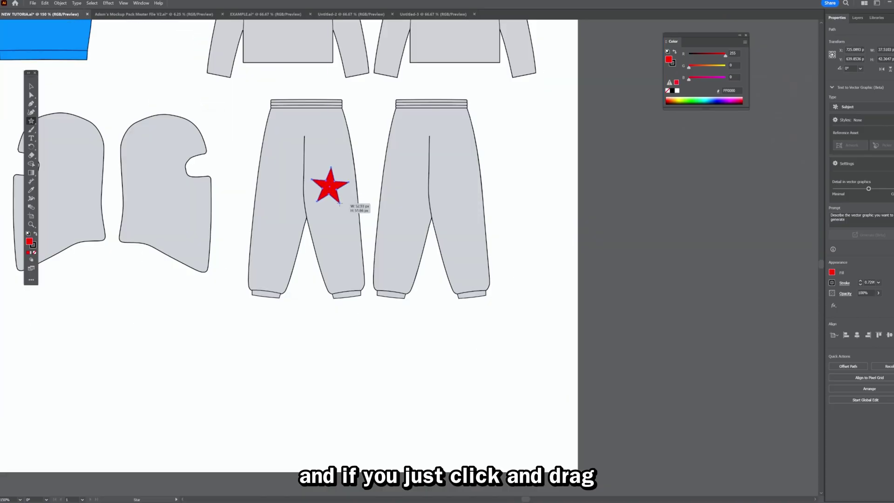
pyautogui.moveTo(340, 204); pyautogui.dragTo(338, 202)
# - Increase the star to eight points
pyautogui.click(32, 86)
pyautogui.hotkey('ctrl', '=')
pyautogui.hotkey('ctrl', '=')
pyautogui.hotkey('ctrl', '=')
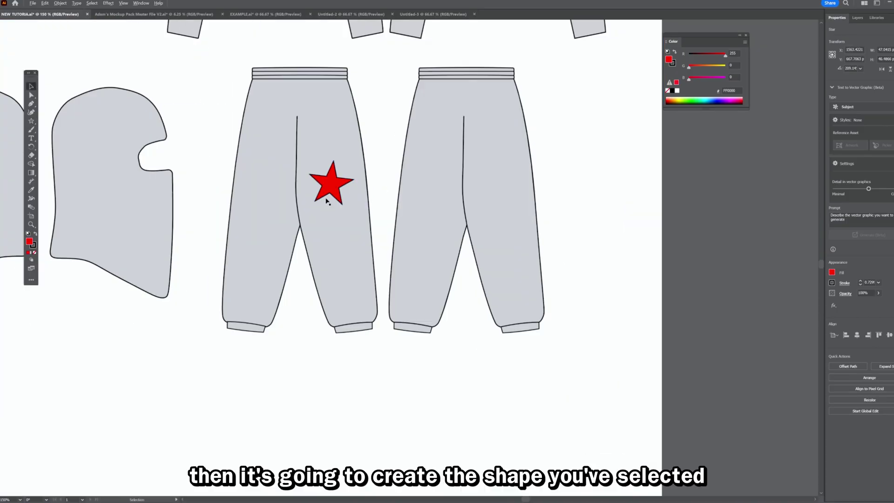
pyautogui.hotkey('ctrl', '=')
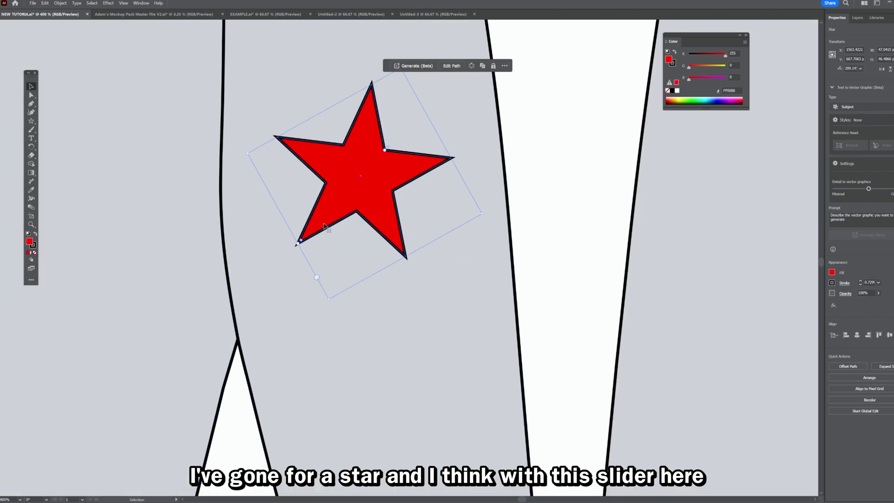
pyautogui.moveTo(300, 273); pyautogui.dragTo(281, 258)
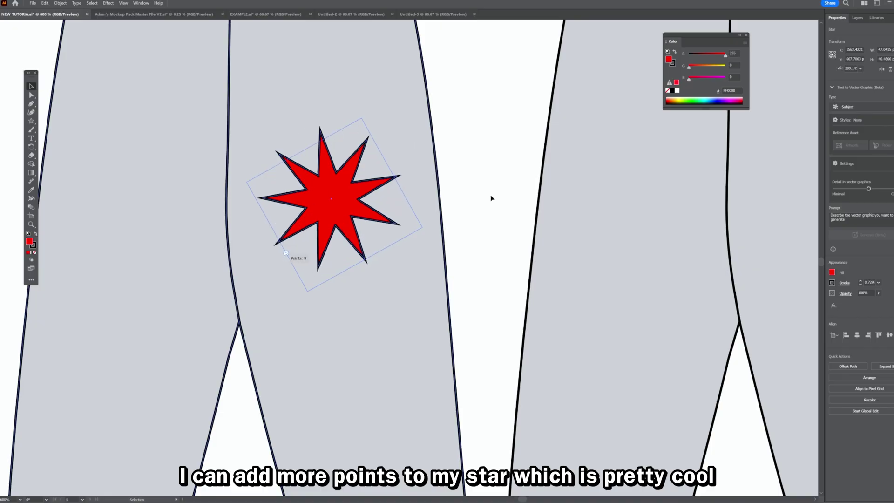
pyautogui.hotkey('ctrl', '-')
pyautogui.hotkey('ctrl', '-')
pyautogui.hotkey('ctrl', '-')
pyautogui.hotkey('ctrl', '-')
pyautogui.hotkey('ctrl', '-')
pyautogui.hotkey('ctrl', '-')
pyautogui.press('t')
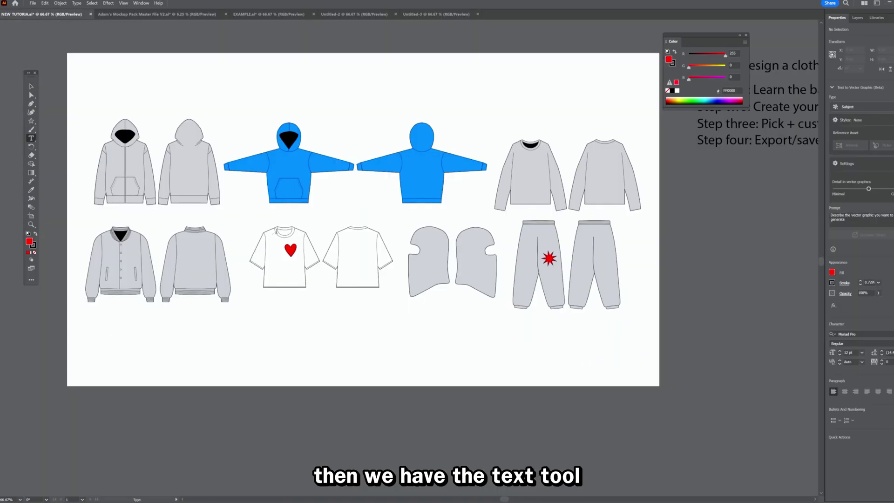
pyautogui.hotkey('ctrl', '=')
pyautogui.hotkey('ctrl', '=')
# - Type the name lettering on the blue front hoodie and set its font to Jersey M54
pyautogui.click(378, 189)
pyautogui.hotkey('ctrl', '=')
pyautogui.hotkey('ctrl', '=')
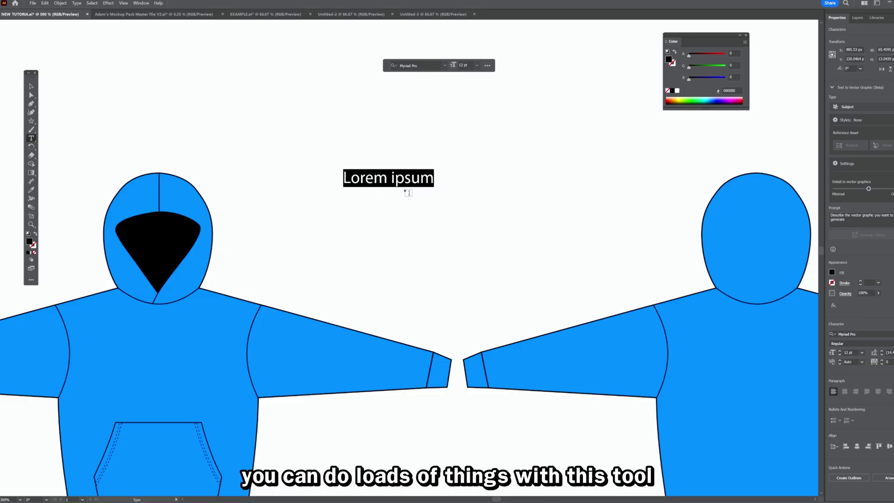
pyautogui.write('ADAMS')
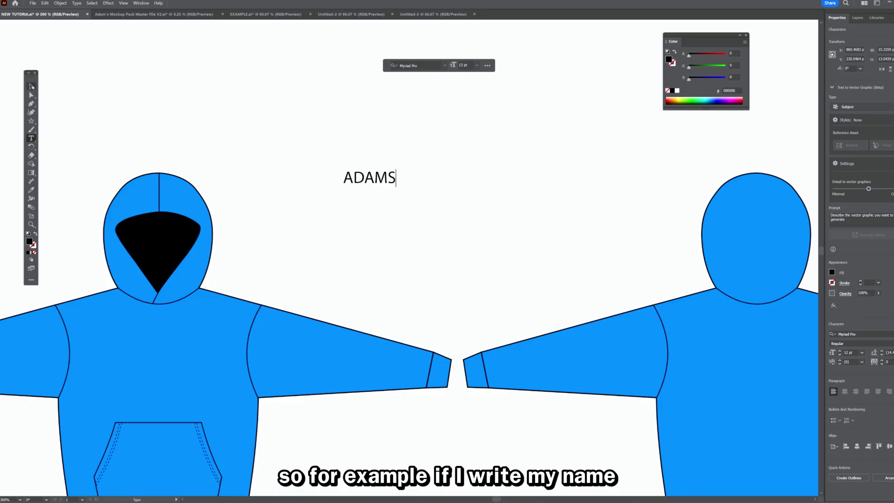
pyautogui.hotkey('ctrl', '-')
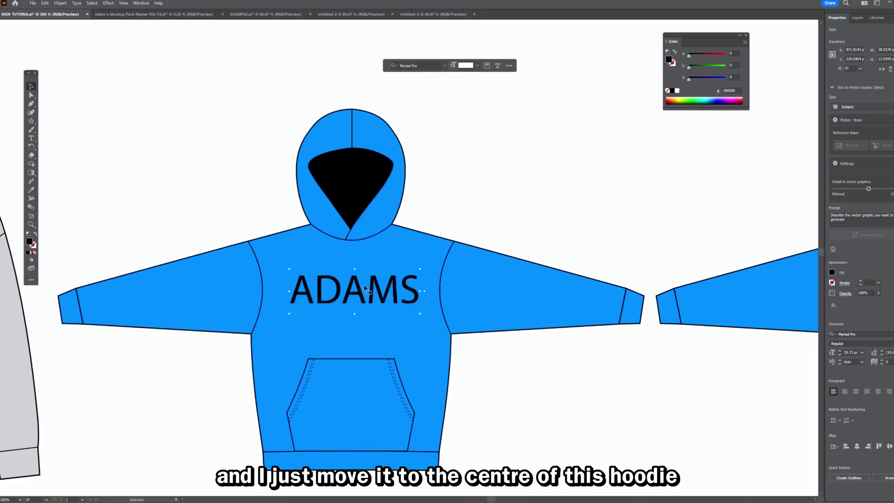
pyautogui.hotkey('ctrl', '=')
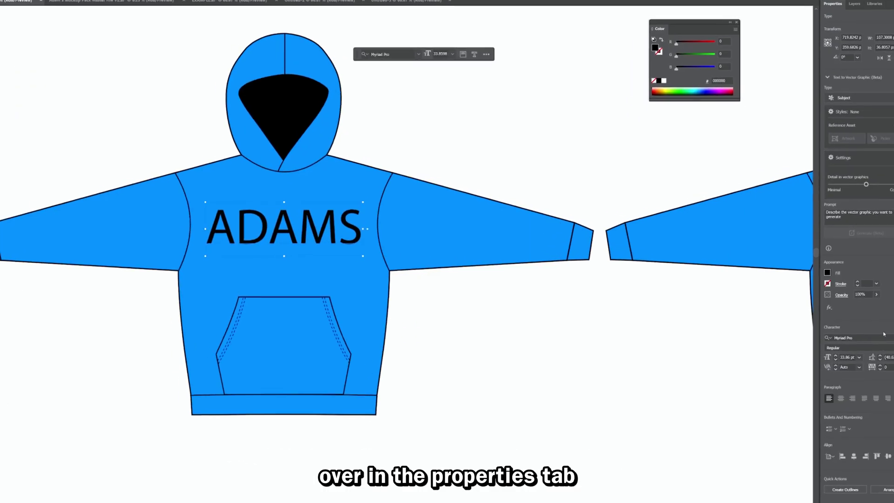
pyautogui.click(883, 337)
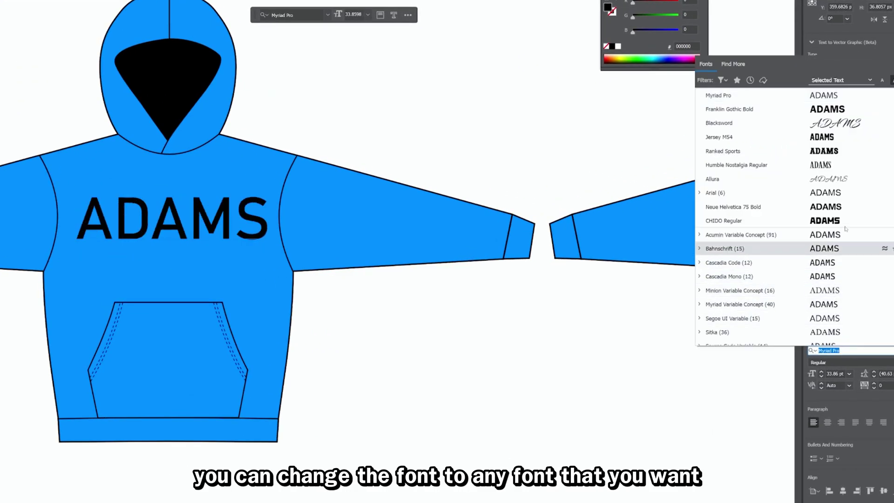
pyautogui.click(829, 179)
pyautogui.scroll(-15, 815, 228)
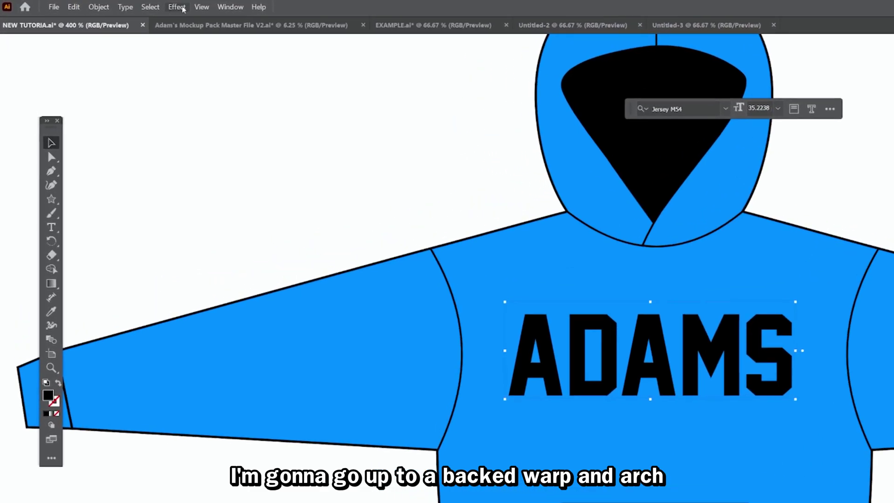
# - Apply an Arch warp effect to the hoodie's name text
pyautogui.click(108, 3)
pyautogui.moveTo(198, 110)
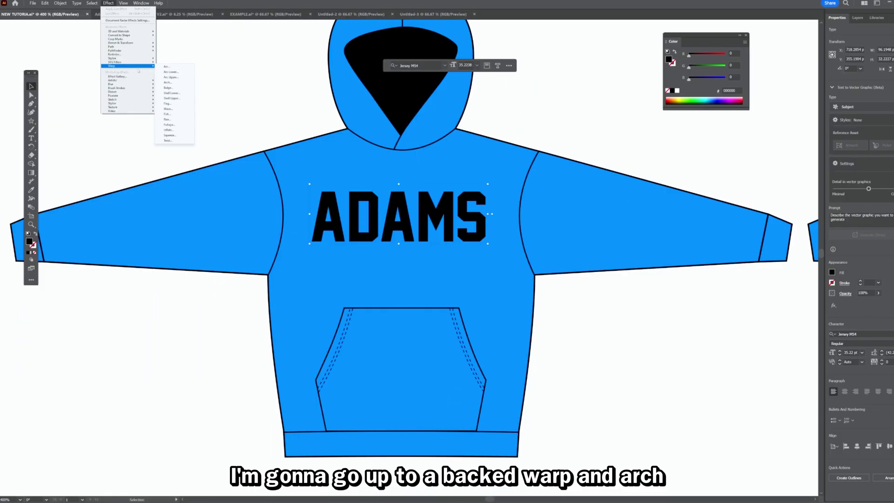
pyautogui.click(167, 82)
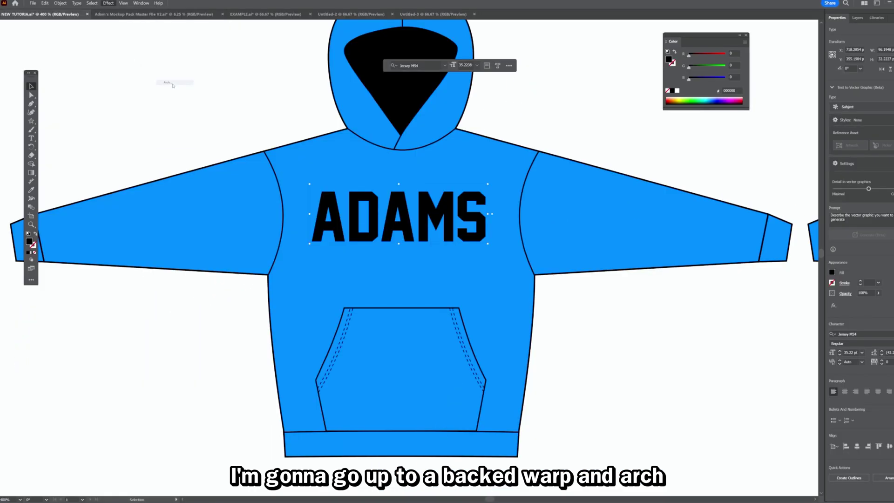
pyautogui.moveTo(432, 204); pyautogui.dragTo(604, 243)
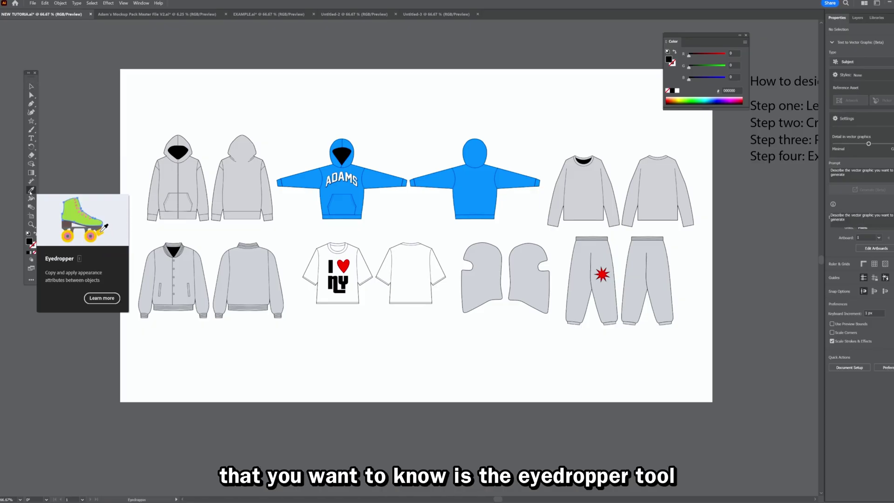
pyautogui.click(30, 191)
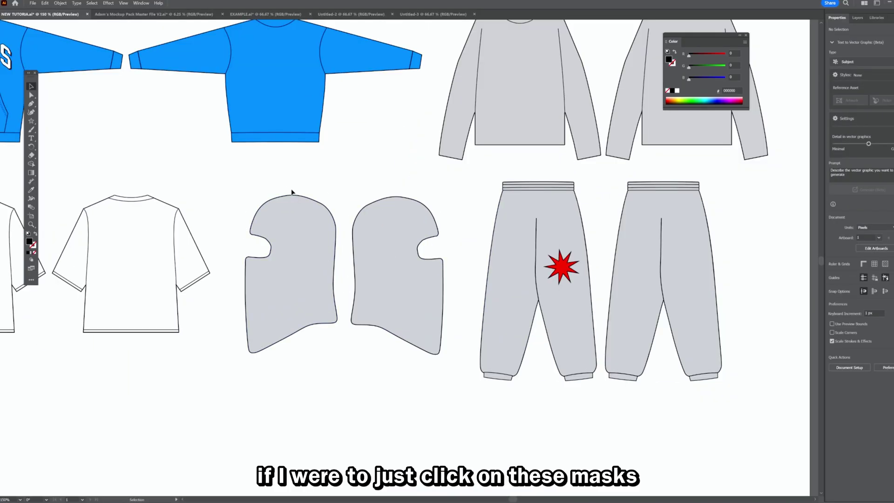
# - Fill both balaclava masks with the hoodie blue using the Eyedropper
pyautogui.click(289, 247)
pyautogui.hscroll(-2, 289, 252)
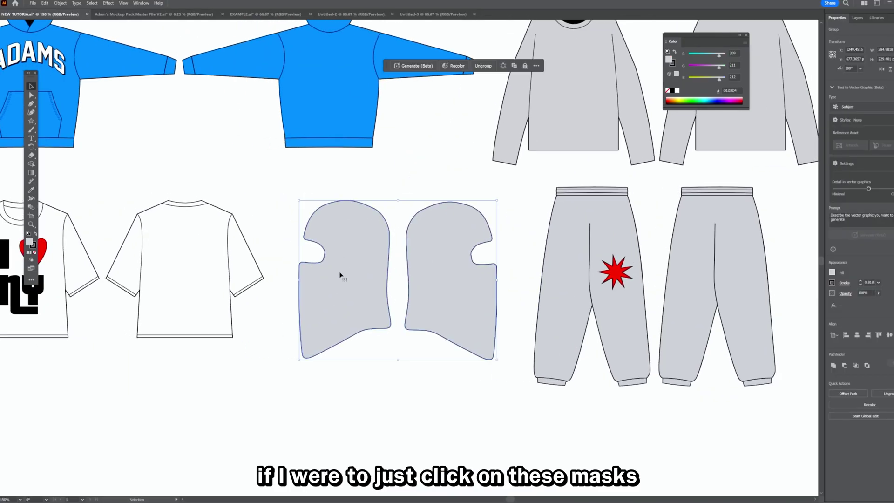
pyautogui.scroll(3, 293, 233)
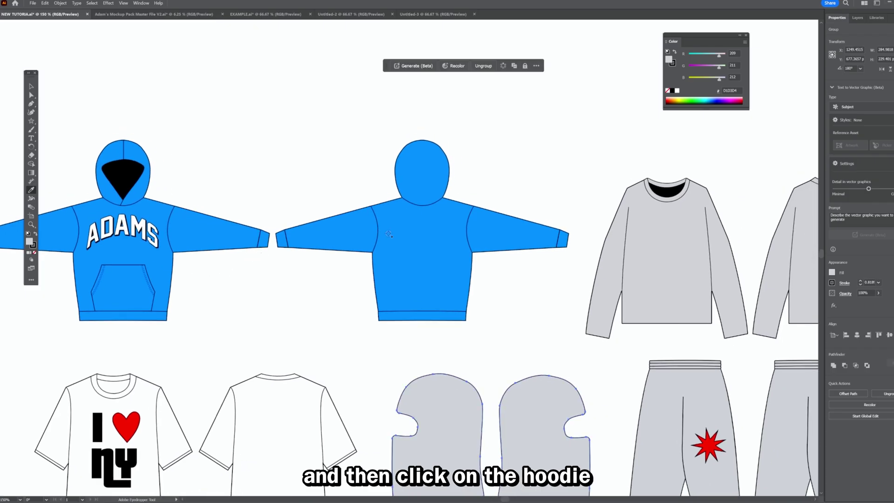
pyautogui.click(406, 234)
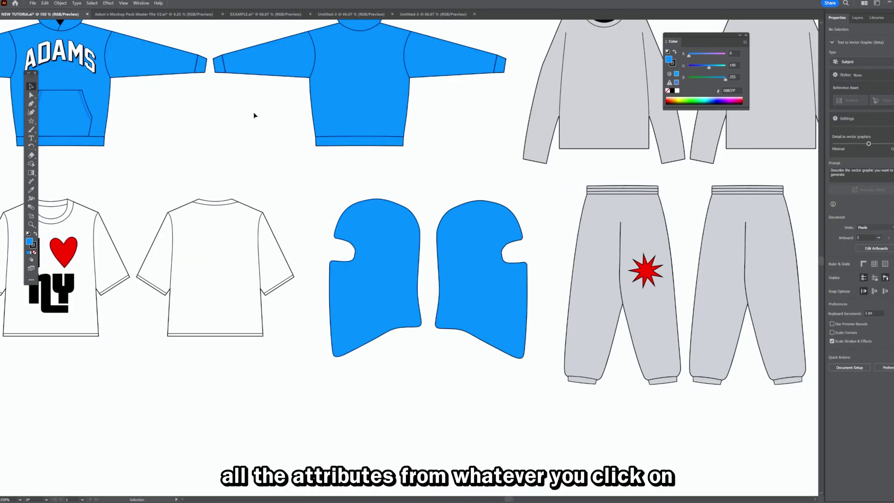
# - Bring the Peso grey zip-hoodie product page window alongside the garments
pyautogui.scroll(-3, 215, 142)
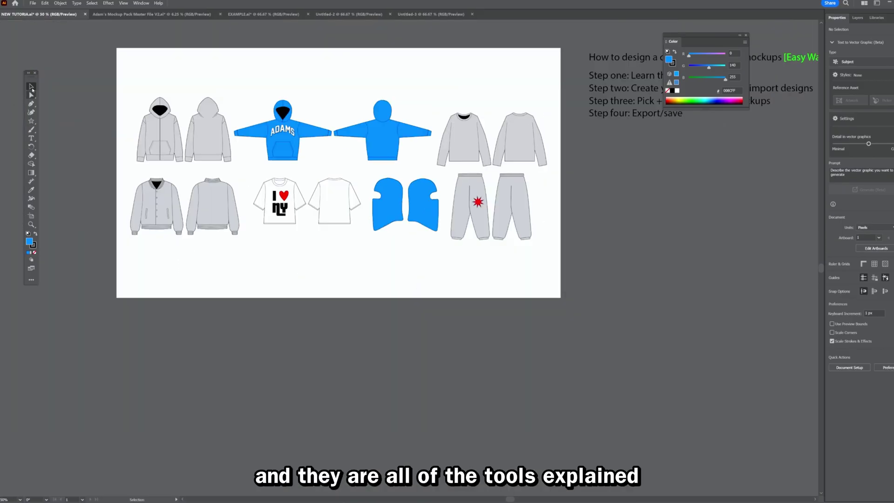
pyautogui.scroll(2, 156, 149)
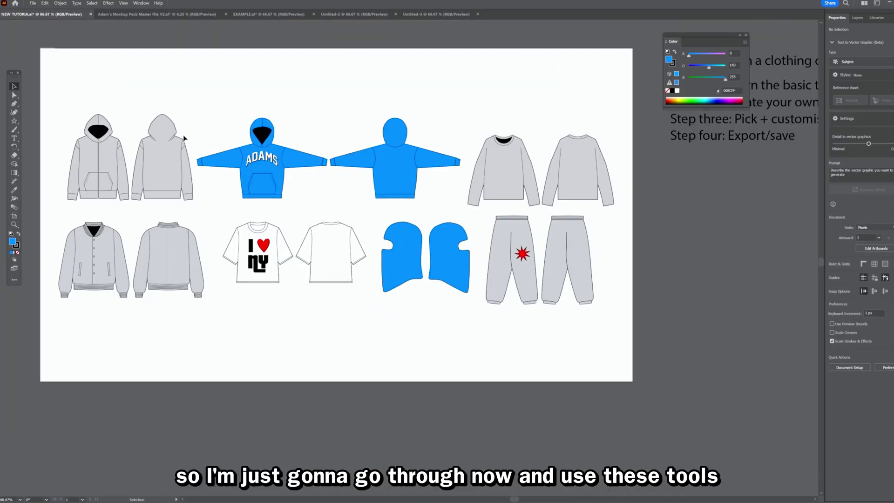
pyautogui.moveTo(37, 207); pyautogui.dragTo(73, 205)
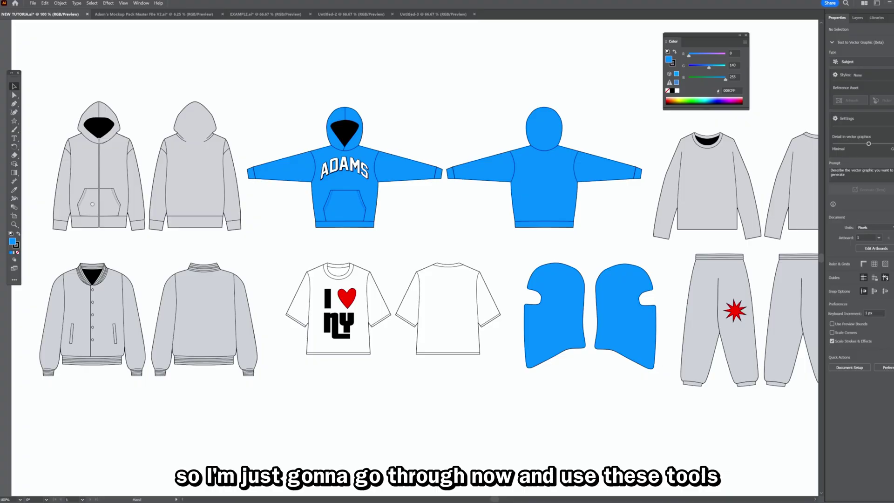
pyautogui.moveTo(374, 234); pyautogui.dragTo(426, 188)
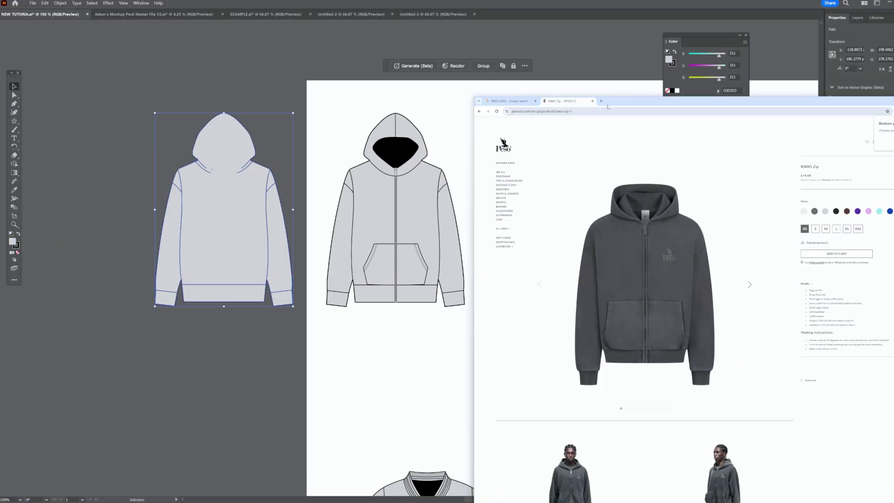
pyautogui.moveTo(601, 95); pyautogui.dragTo(322, 54)
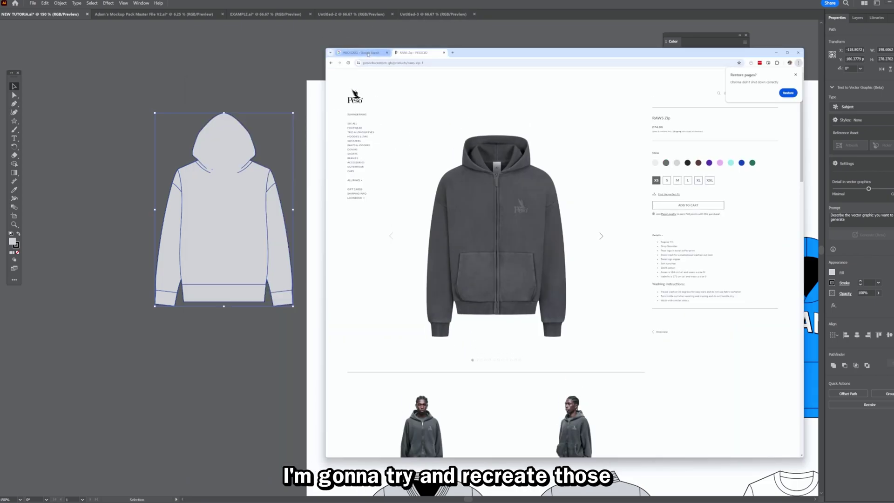
# - Refine the Google Images search to 'PESO CLOTHING LOGO'
pyautogui.click(354, 53)
pyautogui.moveTo(477, 54); pyautogui.dragTo(412, 50)
pyautogui.click(335, 80)
pyautogui.write('CLOTHING')
pyautogui.press('Return')
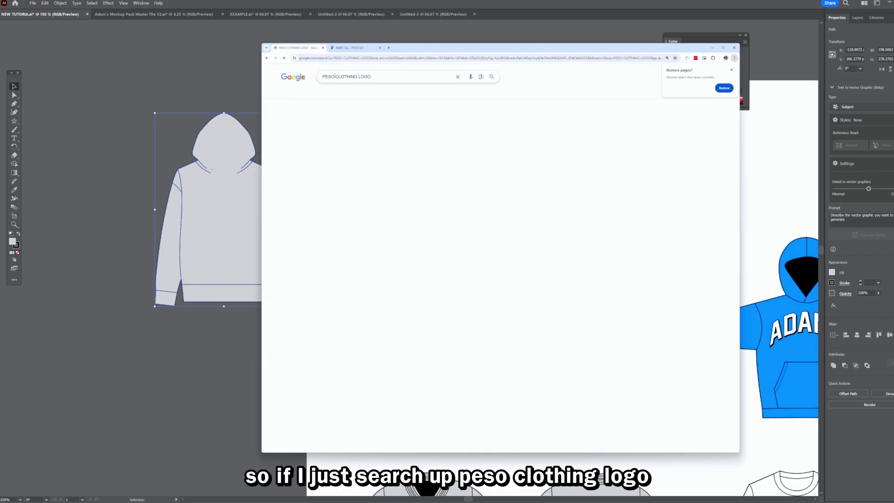
# - Save the Peso eagle logo image and drag it onto the Illustrator canvas
pyautogui.click(289, 146)
pyautogui.rightClick(660, 211)
pyautogui.click(678, 282)
pyautogui.press('Return')
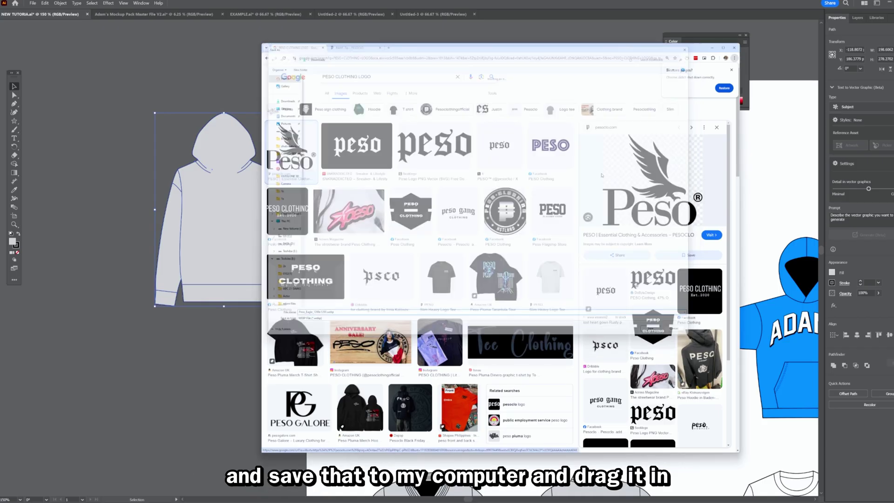
pyautogui.moveTo(106, 135); pyautogui.dragTo(107, 133)
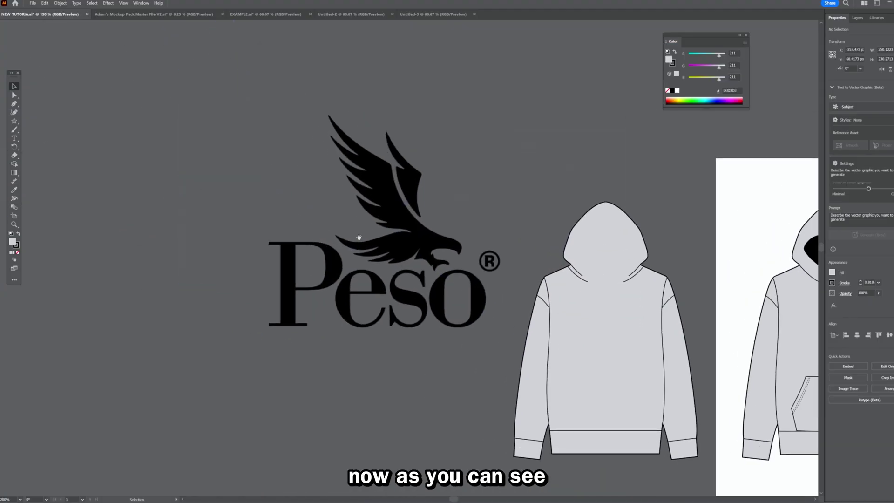
pyautogui.click(359, 238)
# - Image-trace the placed Peso logo with the High Fidelity Photo preset
pyautogui.hotkey('ctrl', '=')
pyautogui.hotkey('ctrl', '=')
pyautogui.hotkey('ctrl', '=')
pyautogui.scroll(4, 492, 254)
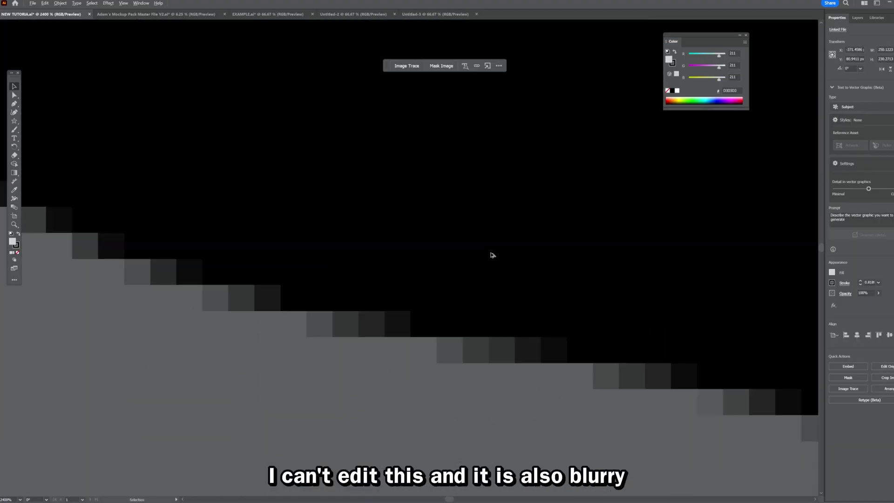
pyautogui.scroll(-8, 491, 254)
pyautogui.scroll(2, 449, 223)
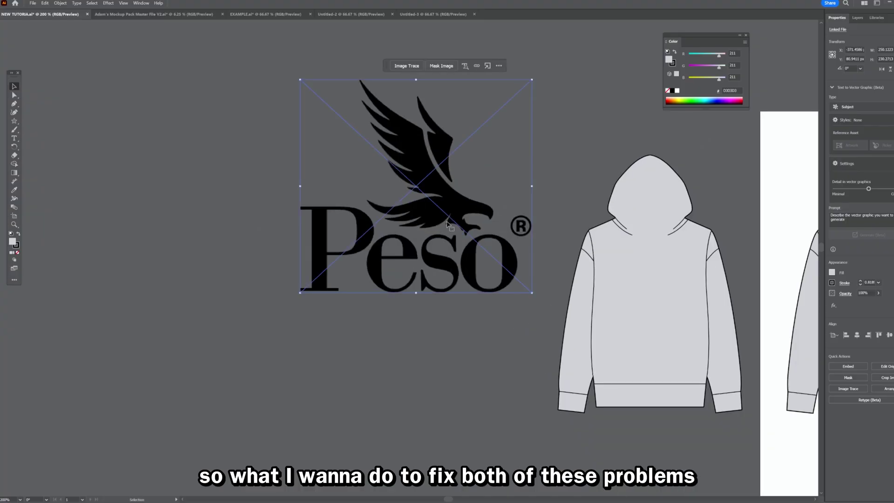
pyautogui.hscroll(2, 456, 118)
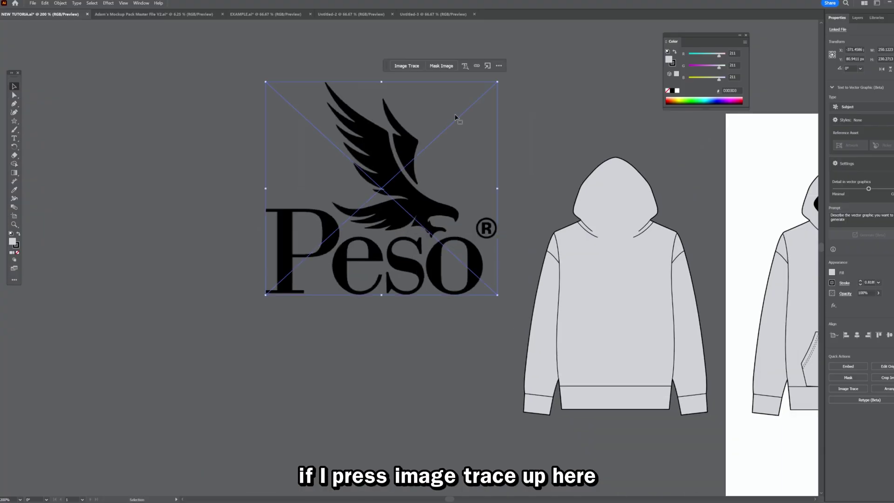
pyautogui.click(406, 67)
pyautogui.scroll(4, 368, 296)
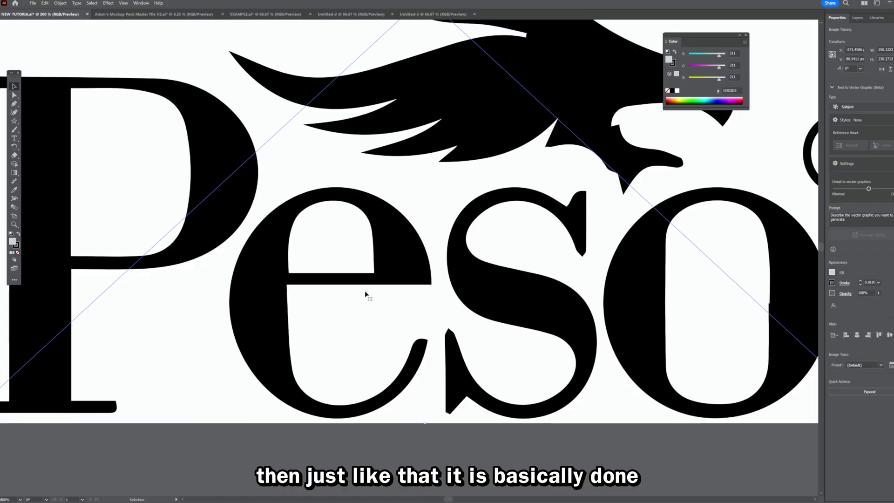
pyautogui.scroll(1, 295, 280)
pyautogui.scroll(-5, 299, 280)
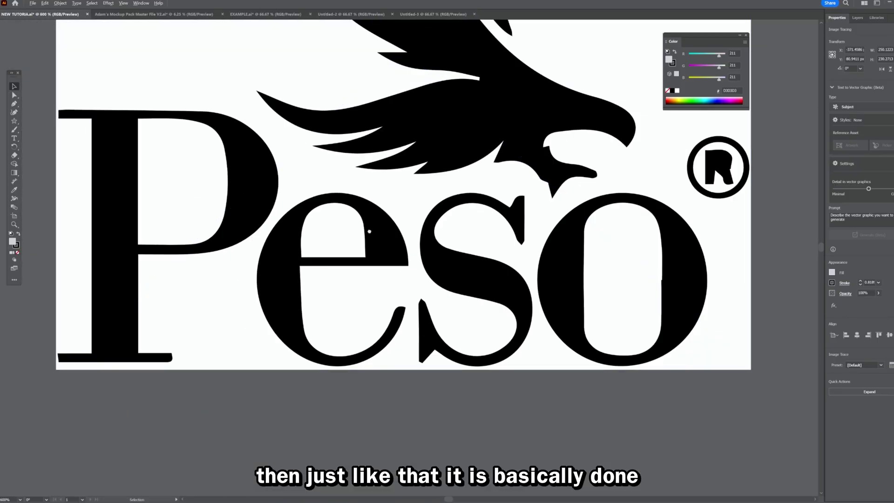
pyautogui.scroll(8, 559, 279)
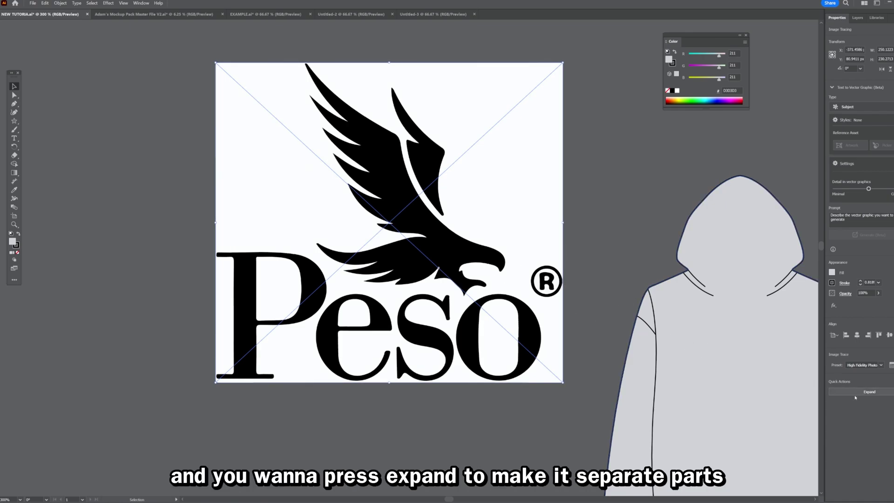
# - Expand and ungroup the trace, deleting the white background and the stray white fleck
pyautogui.click(878, 396)
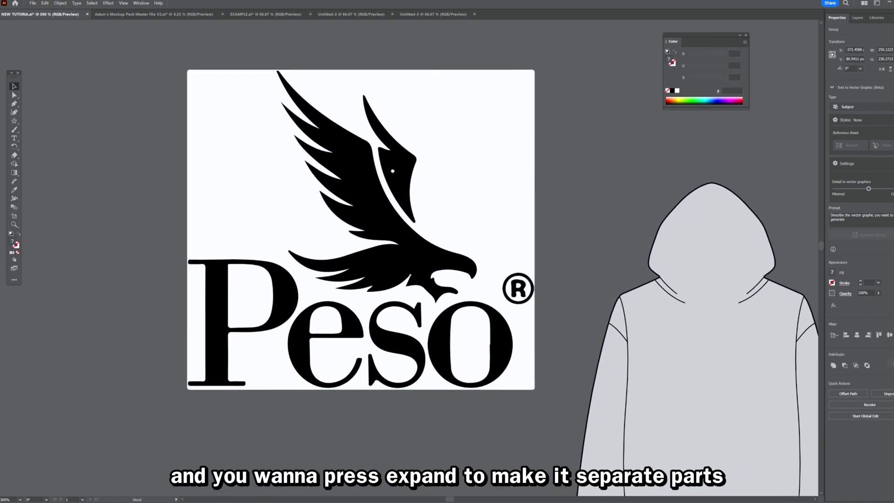
pyautogui.click(485, 69)
pyautogui.moveTo(512, 177); pyautogui.dragTo(335, 220)
pyautogui.press('Delete')
pyautogui.scroll(3, 562, 297)
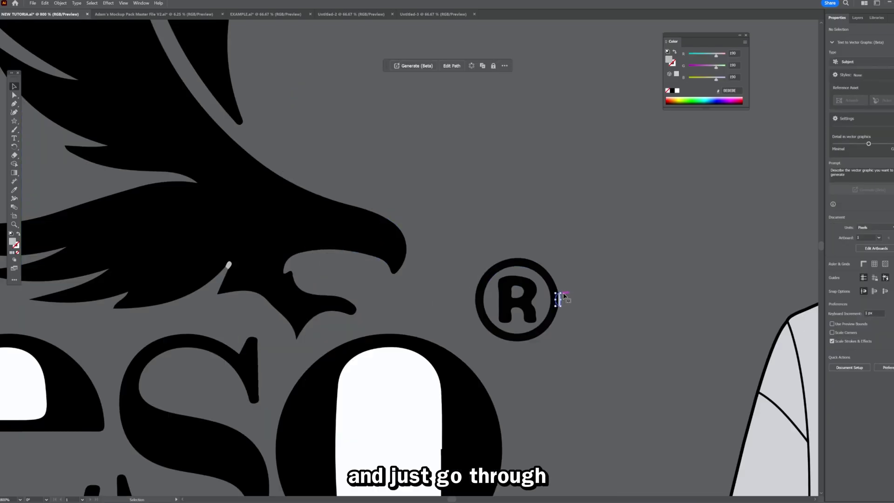
pyautogui.scroll(-2, 556, 299)
pyautogui.scroll(1, 579, 244)
pyautogui.scroll(5, 422, 196)
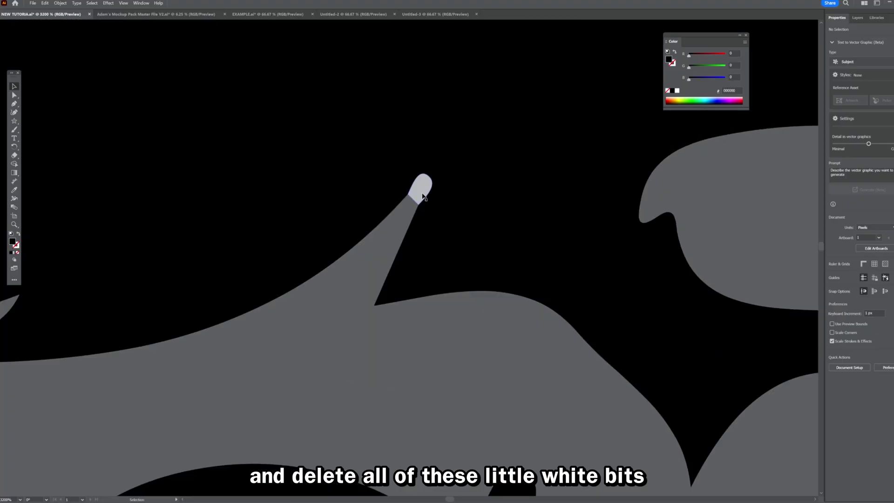
pyautogui.moveTo(411, 233); pyautogui.dragTo(372, 259)
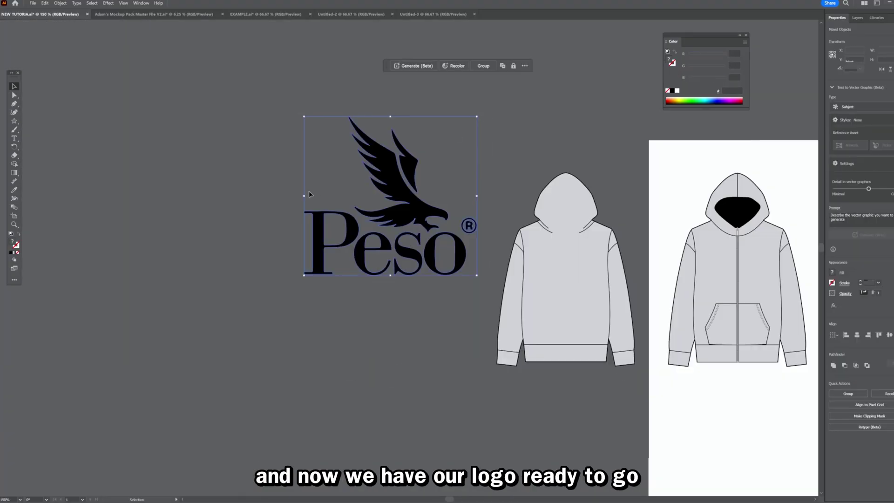
# - Shrink the Peso logo onto the hoodie chest and place the reference photos near the hoodies
pyautogui.moveTo(304, 194); pyautogui.dragTo(409, 205)
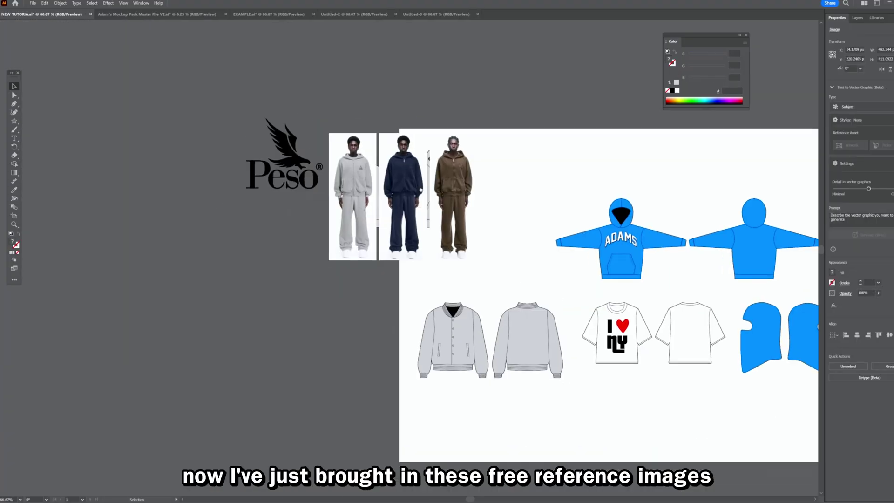
pyautogui.moveTo(425, 148); pyautogui.dragTo(320, 260)
pyautogui.scroll(1, 419, 102)
pyautogui.scroll(2, 419, 103)
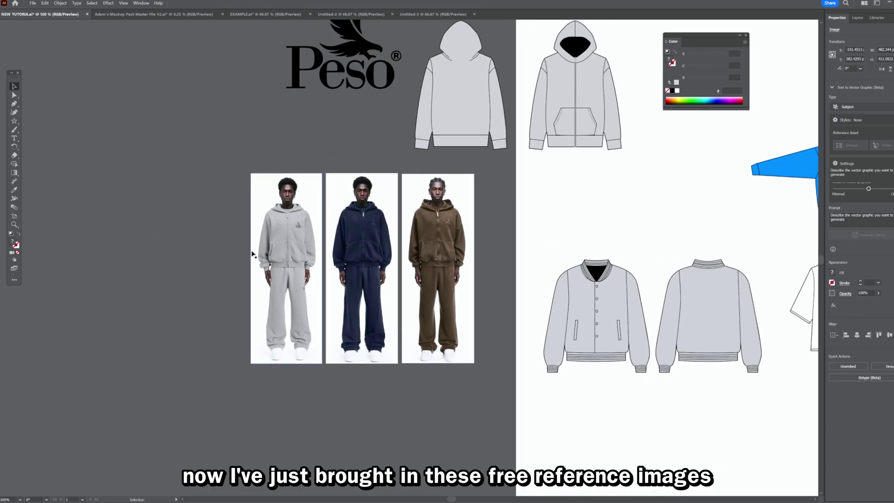
pyautogui.hotkey('ctrl', 'shift', 'a')
pyautogui.scroll(1, 304, 265)
pyautogui.hscroll(2, 357, 251)
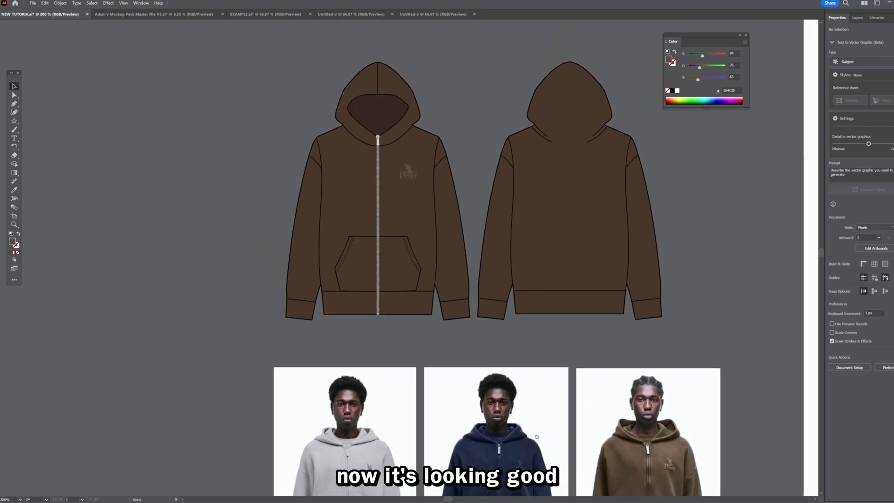
# - Pan the view to compare the reference photos below the hoodies
pyautogui.scroll(-10, 520, 282)
pyautogui.hscroll(5, 519, 282)
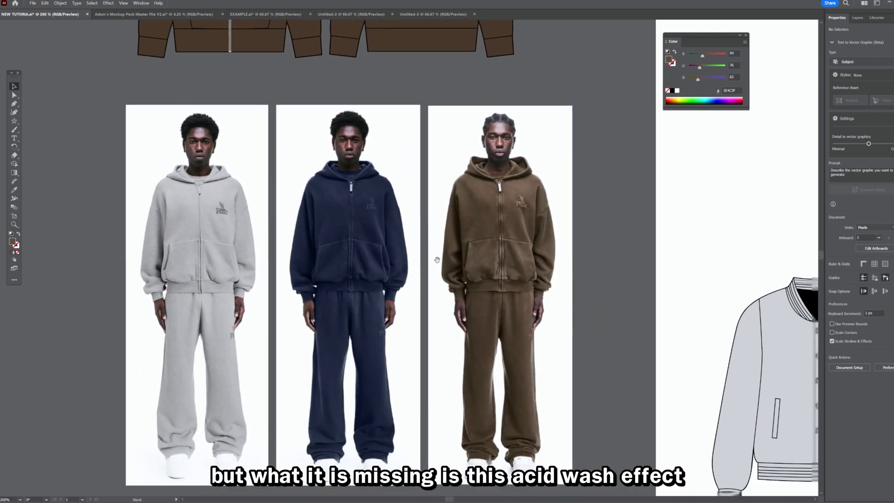
pyautogui.moveTo(519, 282); pyautogui.dragTo(508, 229)
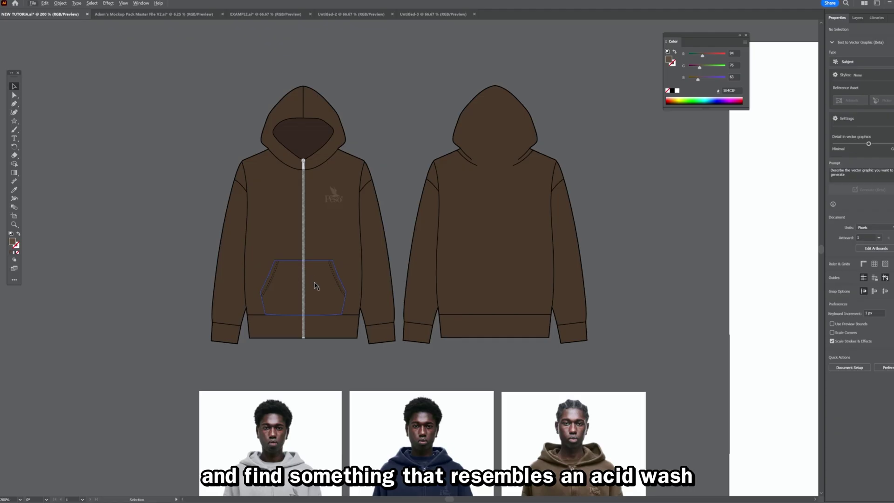
pyautogui.moveTo(592, 481); pyautogui.dragTo(548, 305)
pyautogui.scroll(-1, 518, 336)
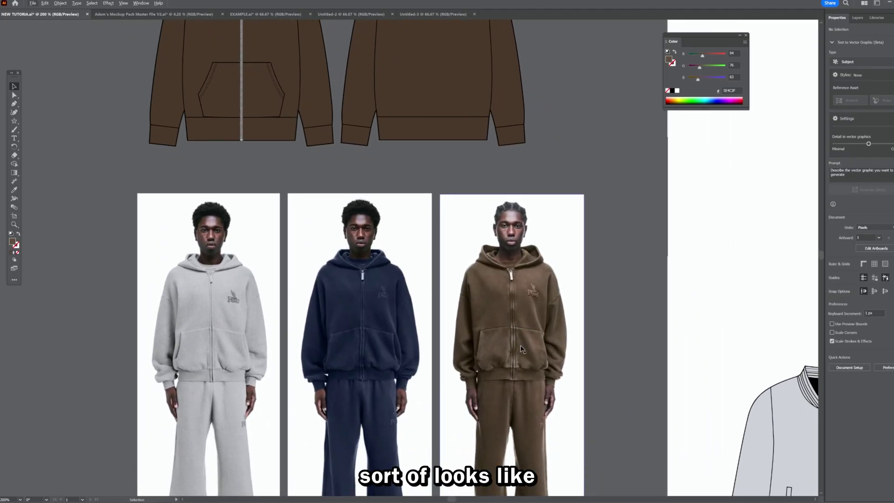
pyautogui.scroll(-2, 513, 331)
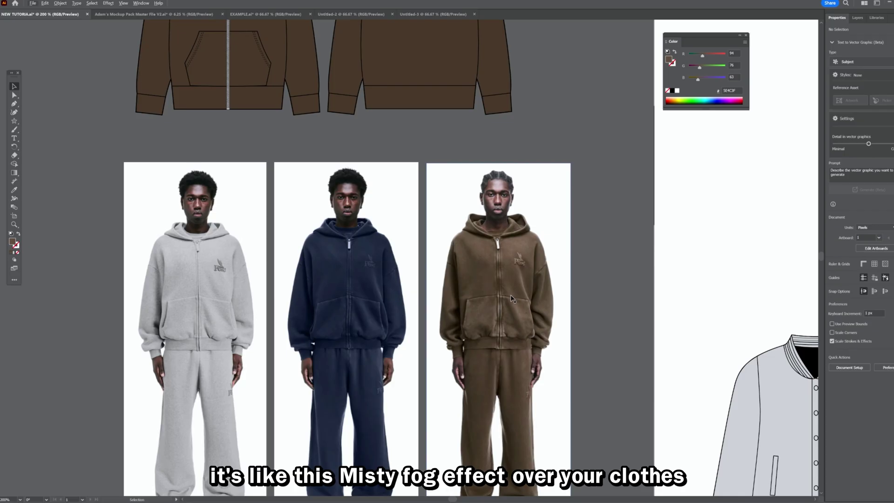
pyautogui.scroll(1, 504, 281)
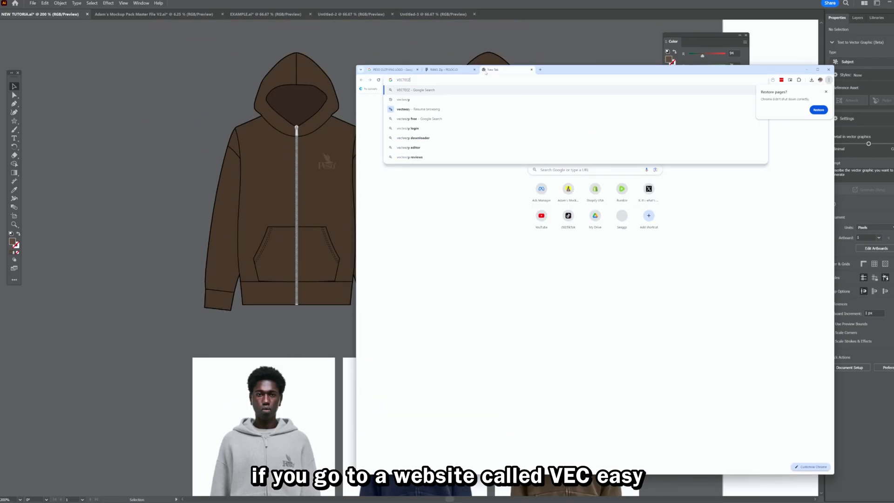
# - Search Vecteezy for 'fog', download the mist on dark background vector, and paste it into Illustrator
pyautogui.press('Return')
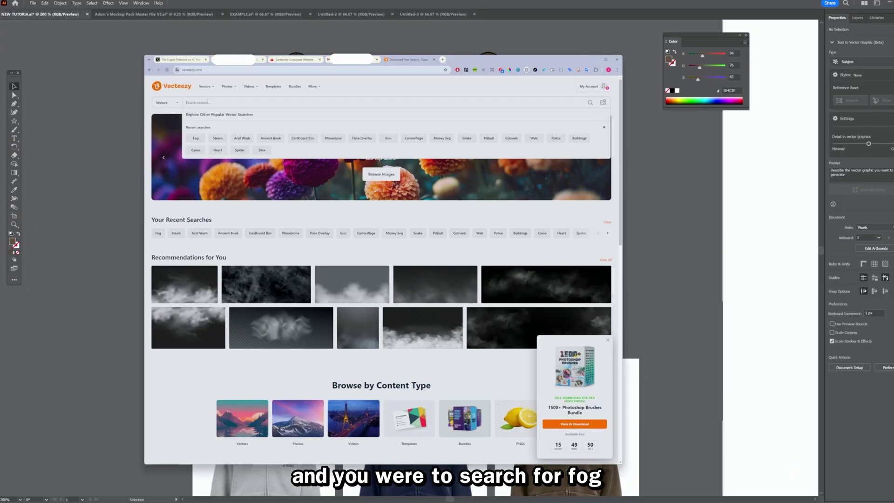
pyautogui.write('fog')
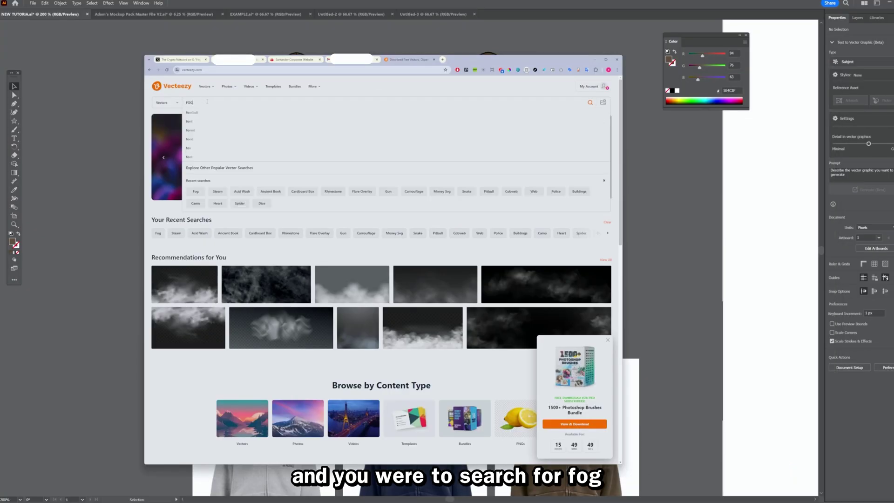
pyautogui.press('Return')
pyautogui.click(264, 173)
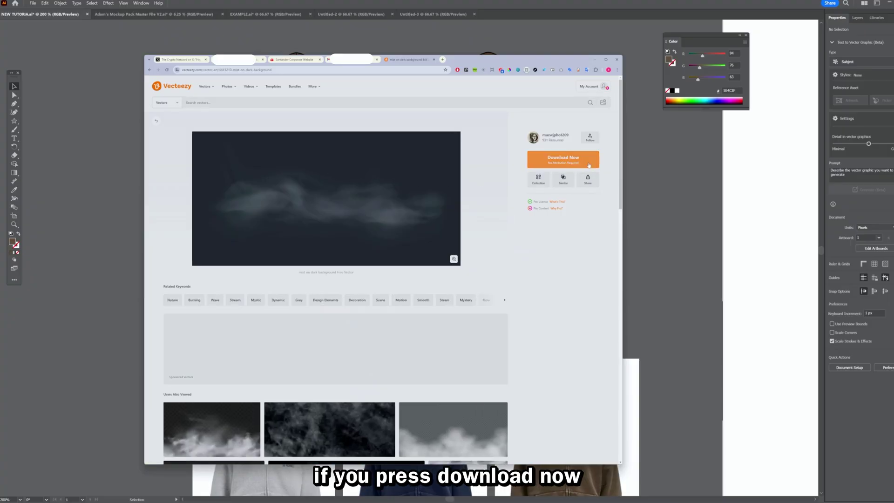
pyautogui.click(590, 165)
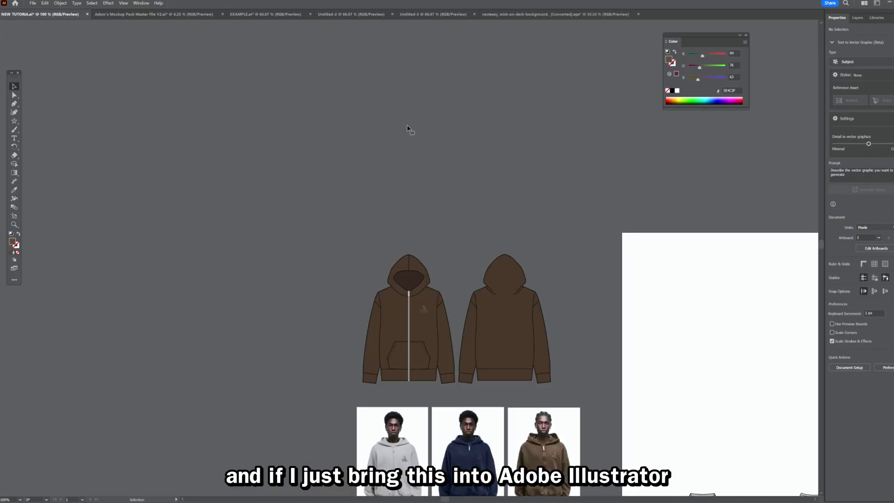
pyautogui.hotkey('ctrl', 'v')
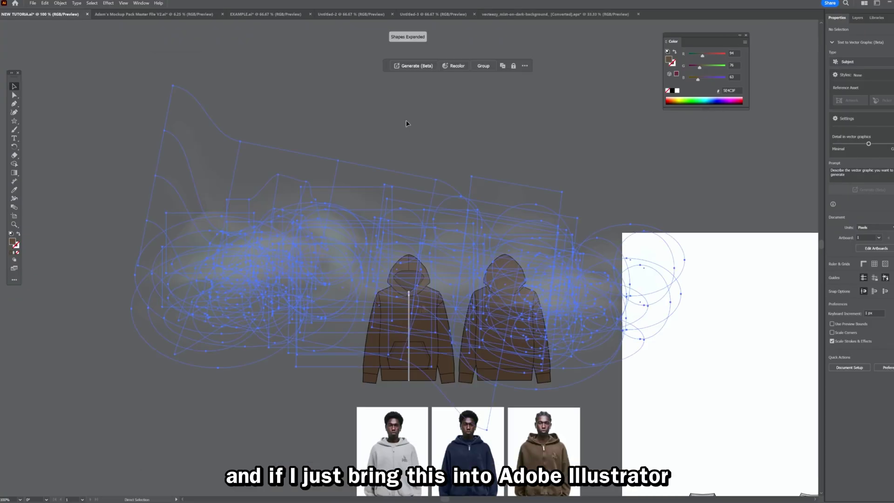
# - Scale the mist down, position it over the front hoodie and group it with Ctrl+G
pyautogui.moveTo(684, 256); pyautogui.dragTo(249, 257)
pyautogui.scroll(-3, 249, 257)
pyautogui.hotkey('ctrl', '=')
pyautogui.moveTo(207, 124); pyautogui.dragTo(543, 235)
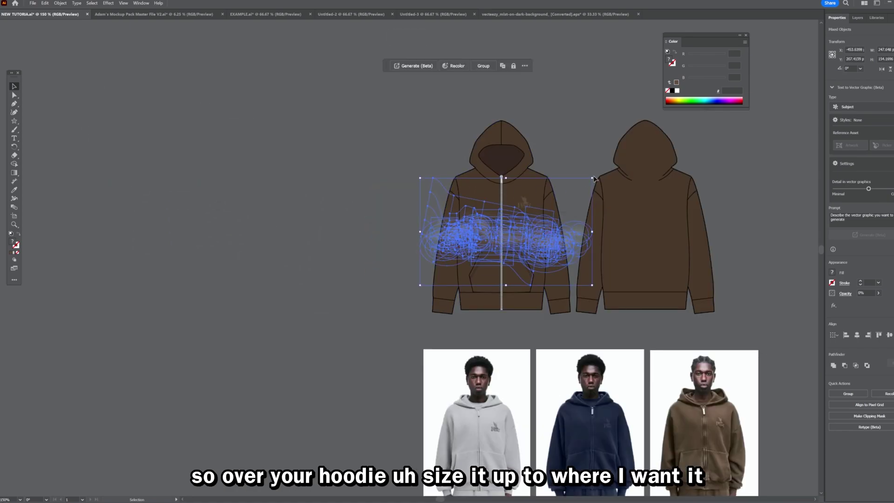
pyautogui.hscroll(2, 559, 176)
pyautogui.moveTo(457, 256); pyautogui.dragTo(457, 257)
pyautogui.hotkey('ctrl', '=')
pyautogui.hotkey('ctrl', 'g')
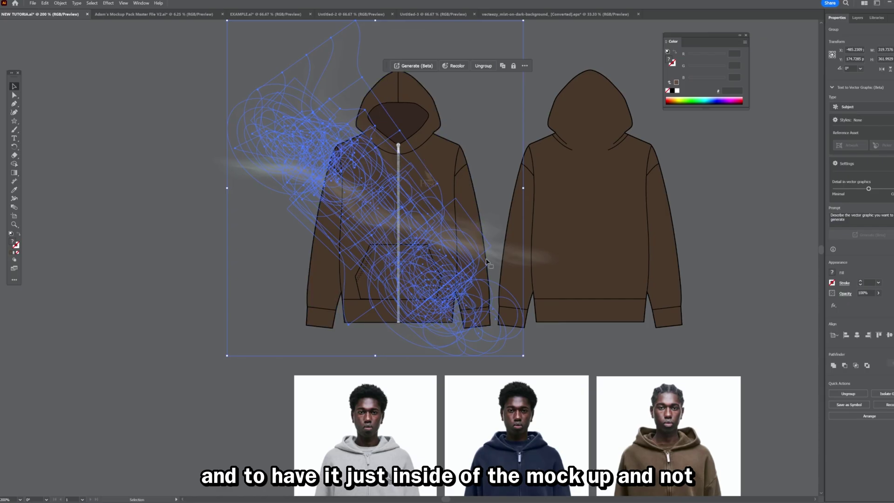
# - Send the mist group to the back, behind the front hoodie
pyautogui.scroll(2, 307, 241)
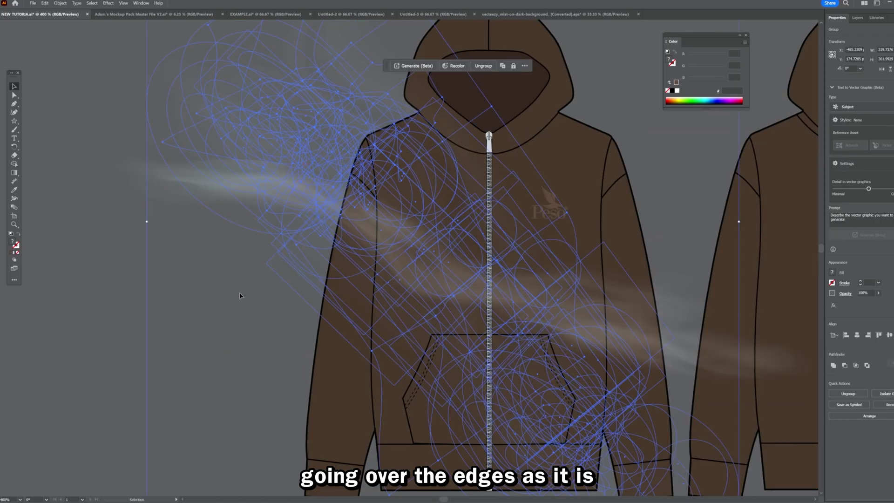
pyautogui.scroll(-2, 252, 242)
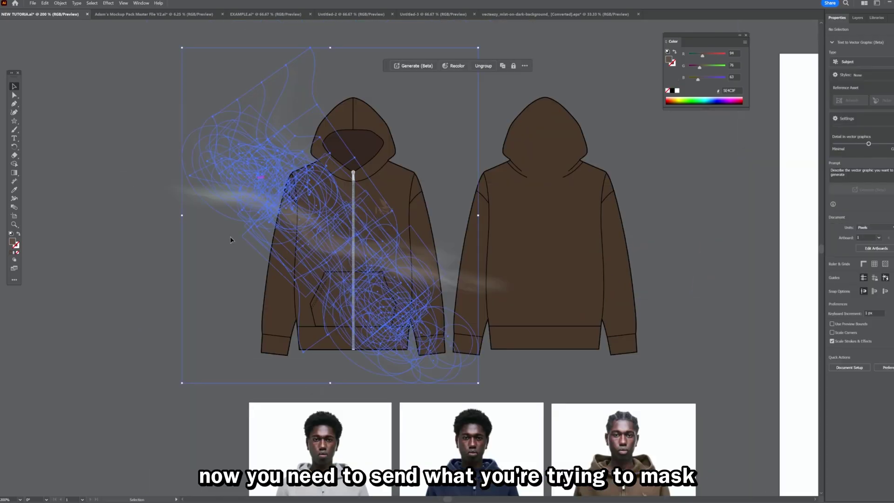
pyautogui.rightClick(256, 205)
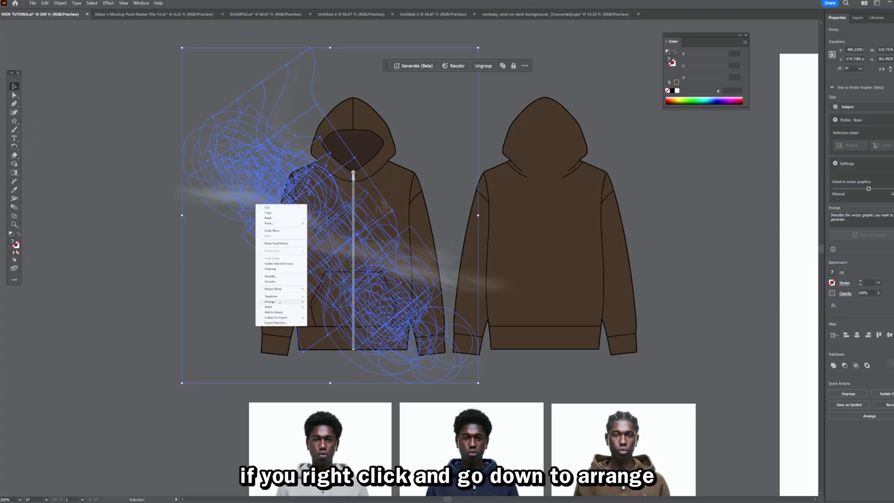
pyautogui.moveTo(279, 304)
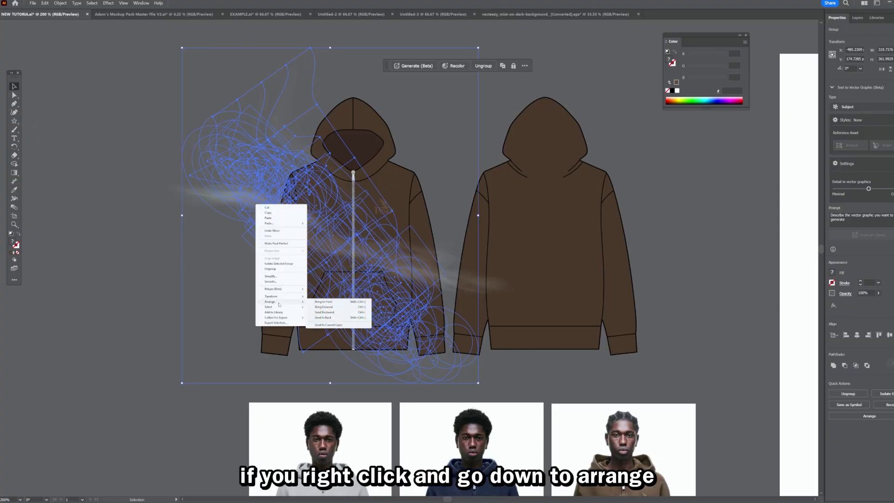
pyautogui.click(325, 318)
pyautogui.moveTo(220, 194); pyautogui.dragTo(268, 203)
pyautogui.click(293, 225)
pyautogui.click(289, 191)
pyautogui.scroll(2, 325, 315)
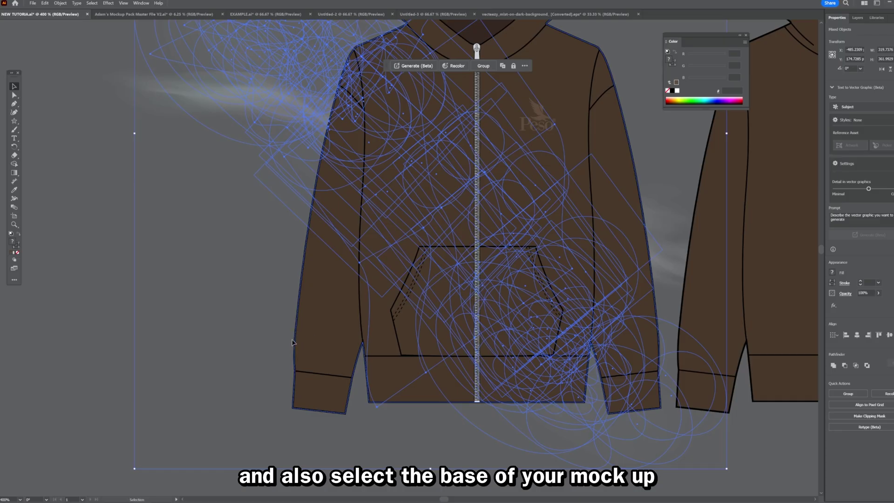
# - Make a clipping mask of the mist inside the front hoodie shape
pyautogui.scroll(-1, 303, 335)
pyautogui.rightClick(234, 348)
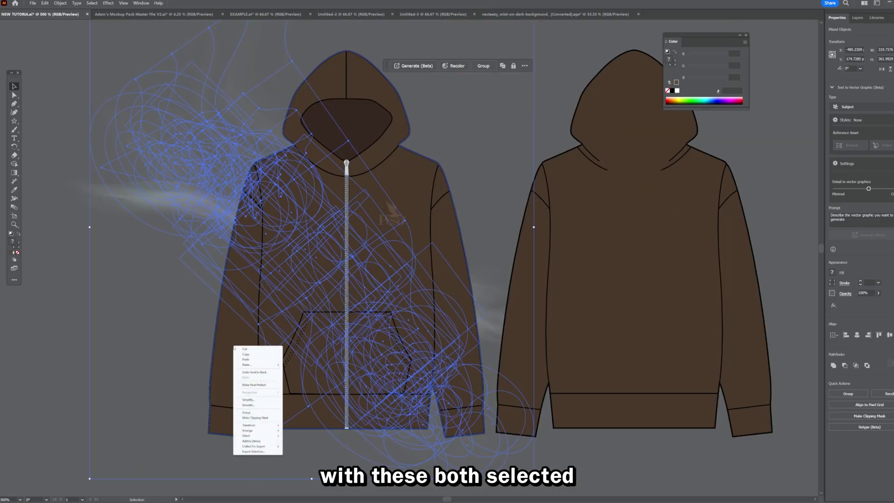
pyautogui.click(254, 418)
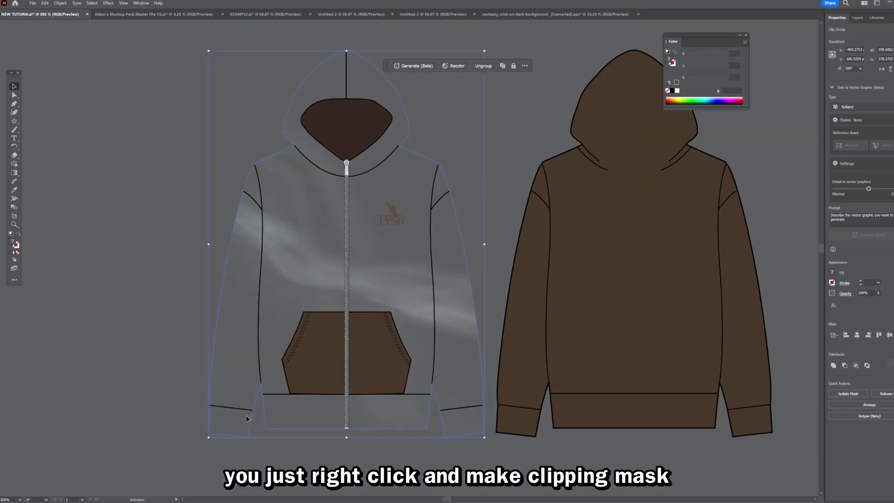
pyautogui.click(173, 251)
pyautogui.scroll(-2, 439, 180)
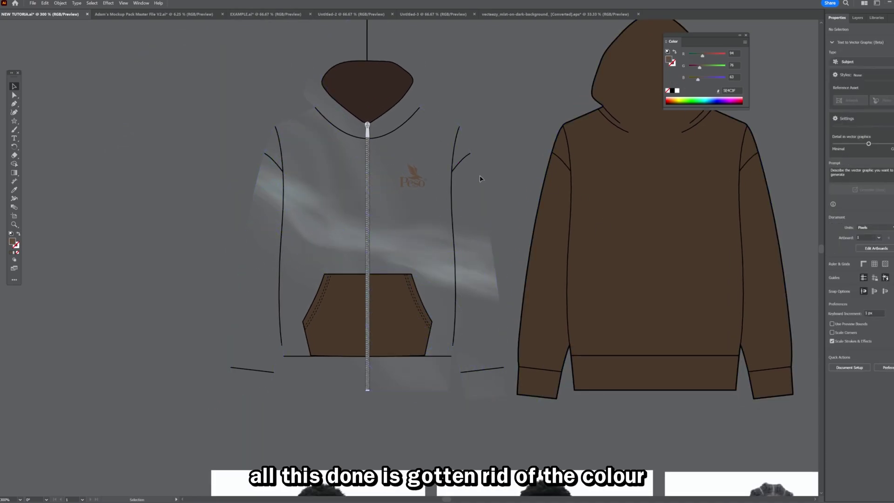
# - Direct-select the hoodie outline in the clip and eyedrop the back hoodie's brown onto it
pyautogui.click(14, 96)
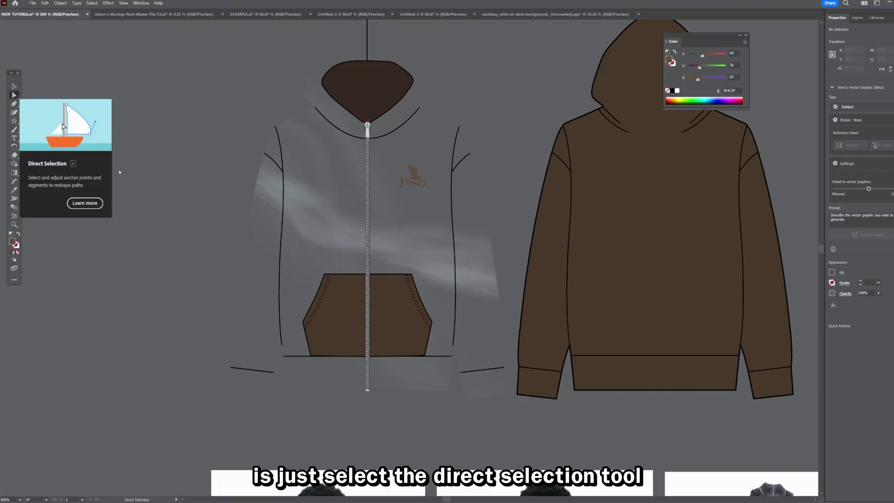
pyautogui.scroll(3, 247, 214)
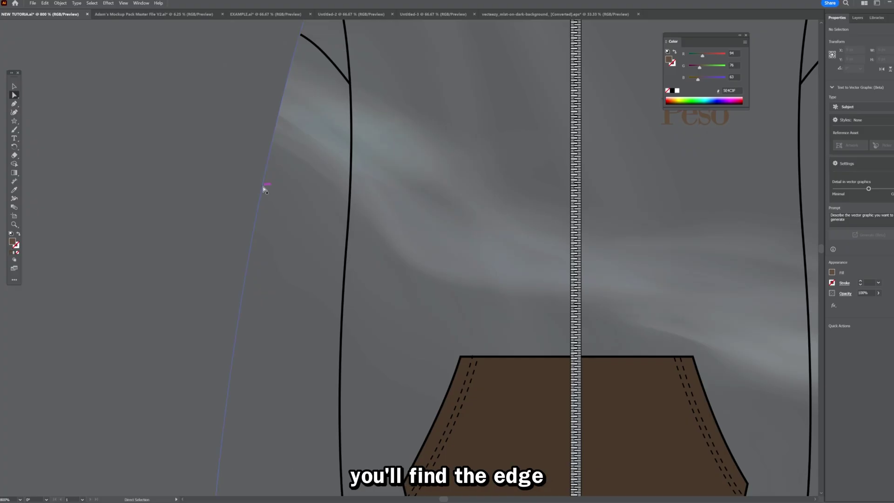
pyautogui.scroll(-3, 267, 186)
pyautogui.click(282, 204)
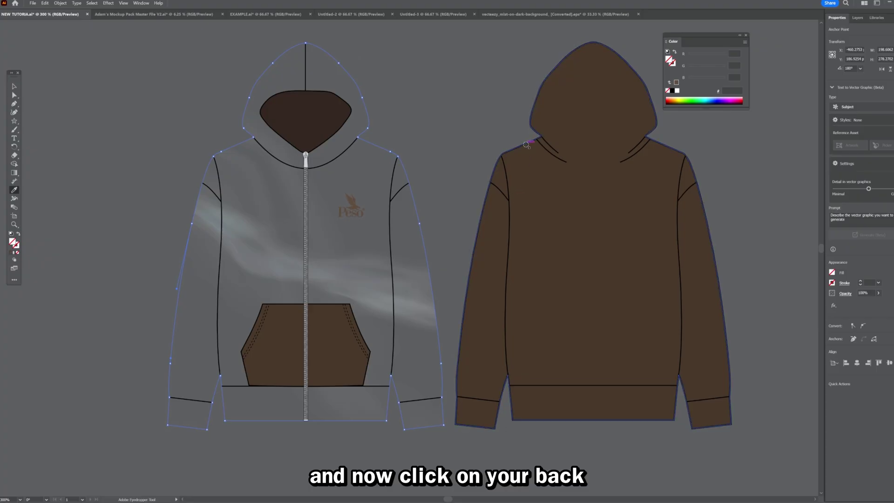
pyautogui.click(526, 145)
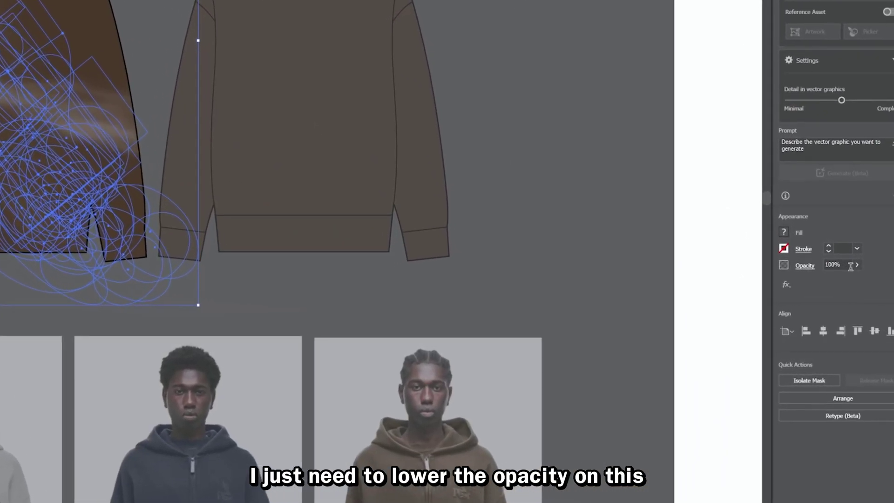
# - Set the mist opacity to 20% and reposition it on the front hoodie
pyautogui.click(857, 264)
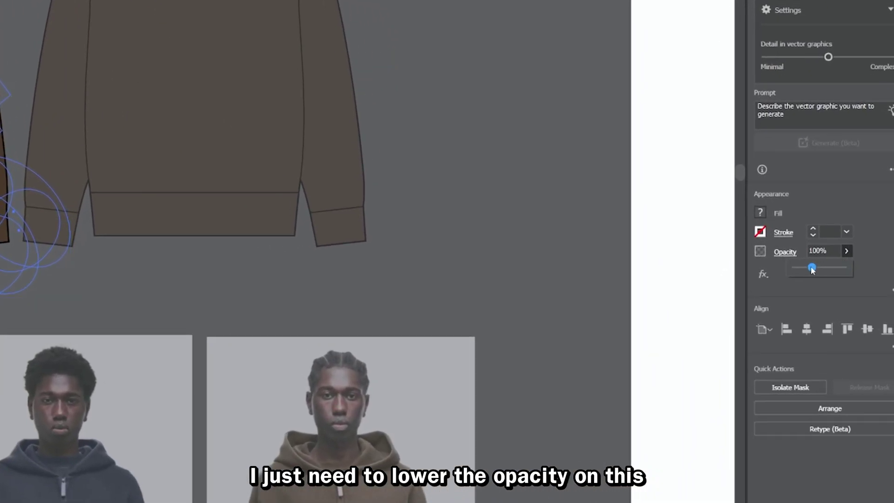
pyautogui.moveTo(820, 271); pyautogui.dragTo(818, 269)
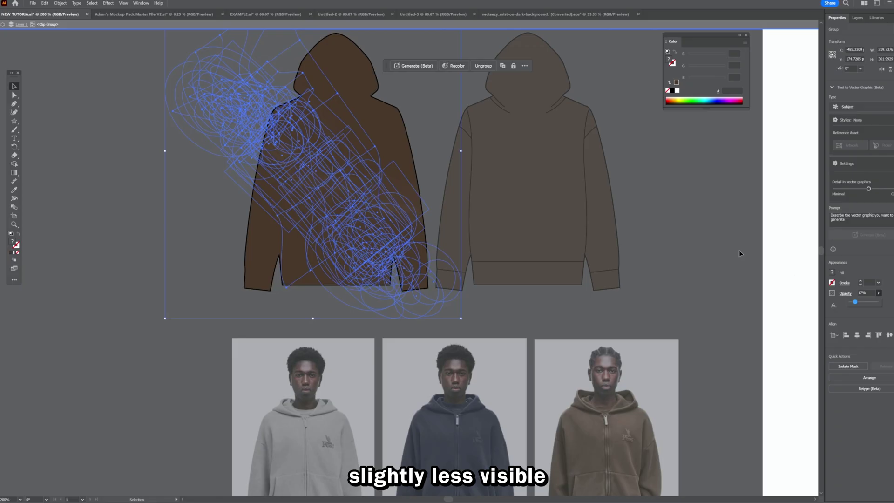
pyautogui.moveTo(333, 233); pyautogui.dragTo(366, 182)
pyautogui.moveTo(856, 303); pyautogui.dragTo(857, 303)
pyautogui.moveTo(261, 230); pyautogui.dragTo(340, 171)
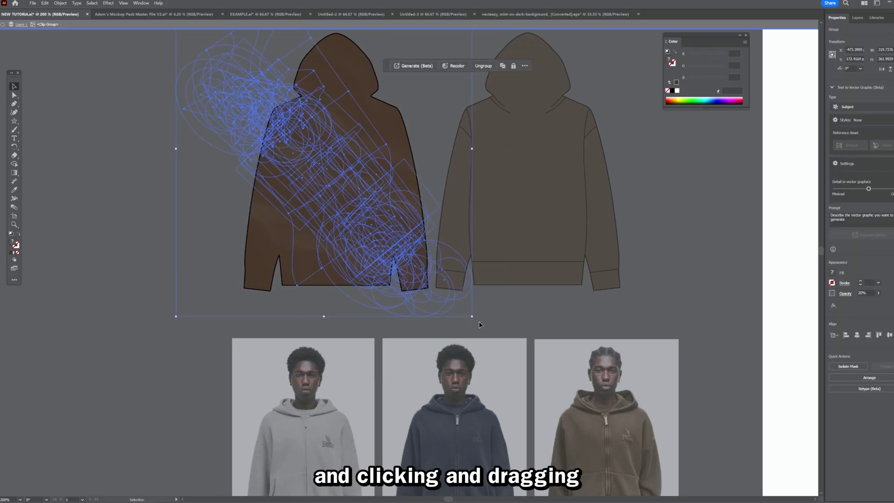
pyautogui.hotkey('ctrl', 'shift', 'a')
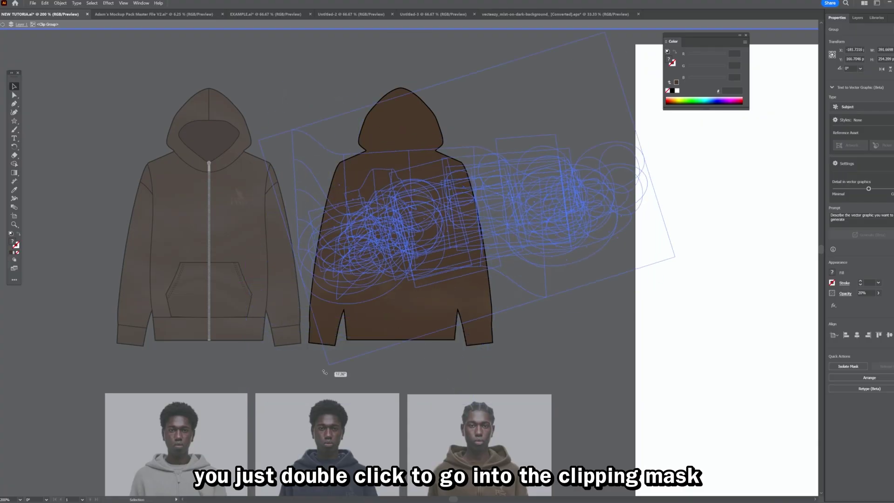
# - Reposition the mist inside the back hoodie and move the finished hoodie group into place
pyautogui.moveTo(336, 372); pyautogui.dragTo(424, 275)
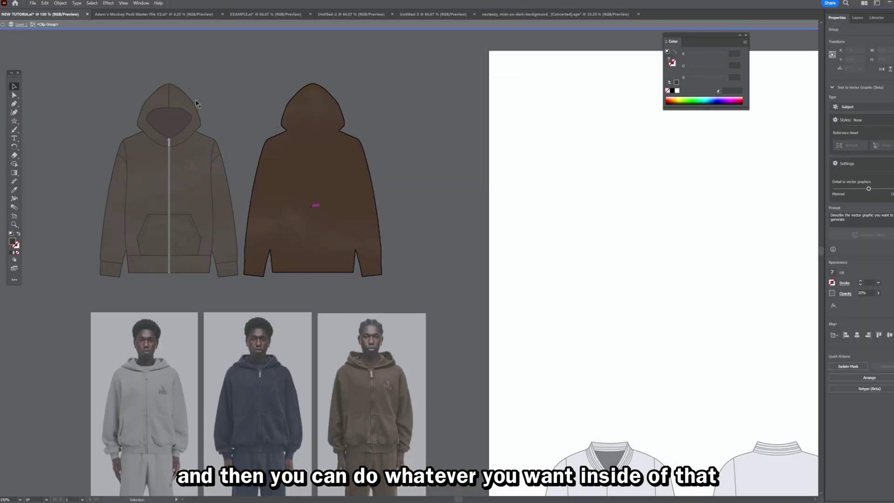
pyautogui.moveTo(451, 380)
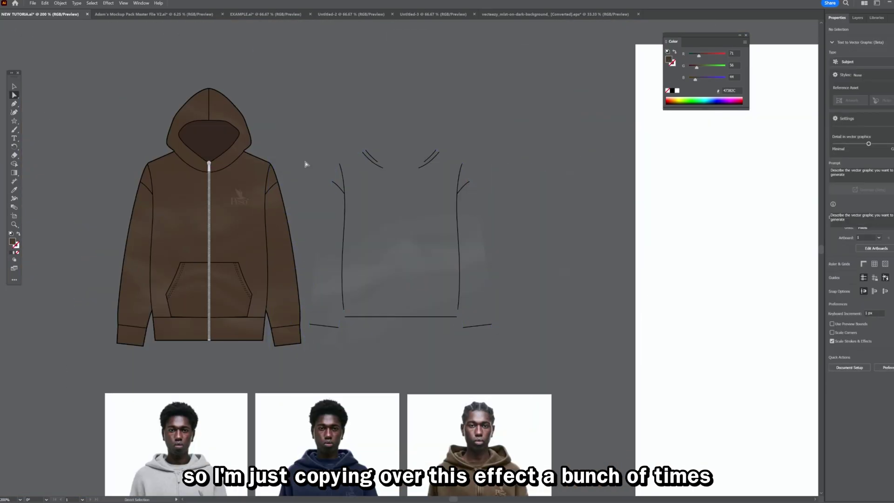
pyautogui.doubleClick(393, 190)
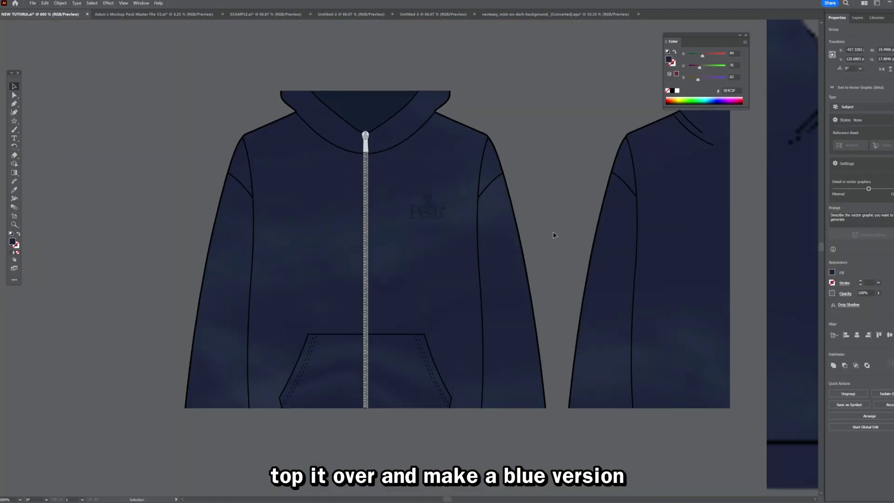
pyautogui.hotkey('ctrl', '-')
pyautogui.hotkey('ctrl', '-')
pyautogui.hotkey('ctrl', '-')
pyautogui.hotkey('ctrl', '-')
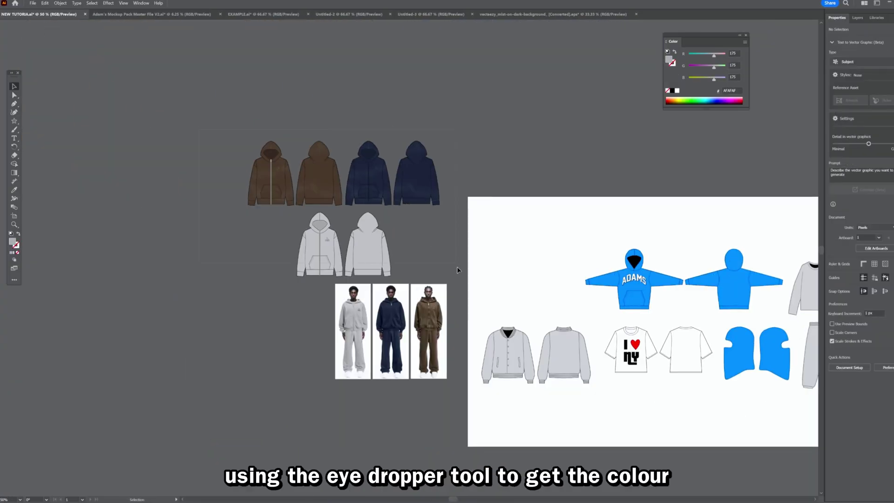
pyautogui.moveTo(309, 69); pyautogui.dragTo(322, 165)
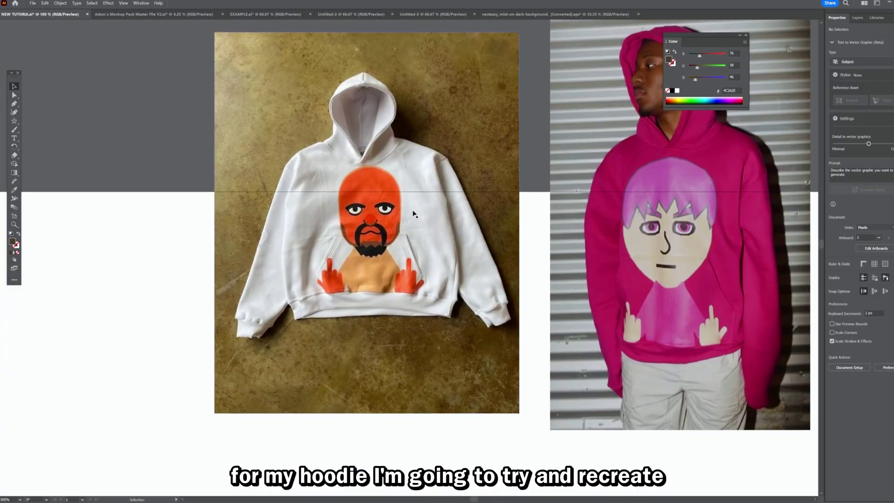
# - Select the ADAMS lettering on the hoodie and move the two raglan reference photos above the artboard
pyautogui.scroll(-2, 342, 205)
pyautogui.scroll(-2, 345, 173)
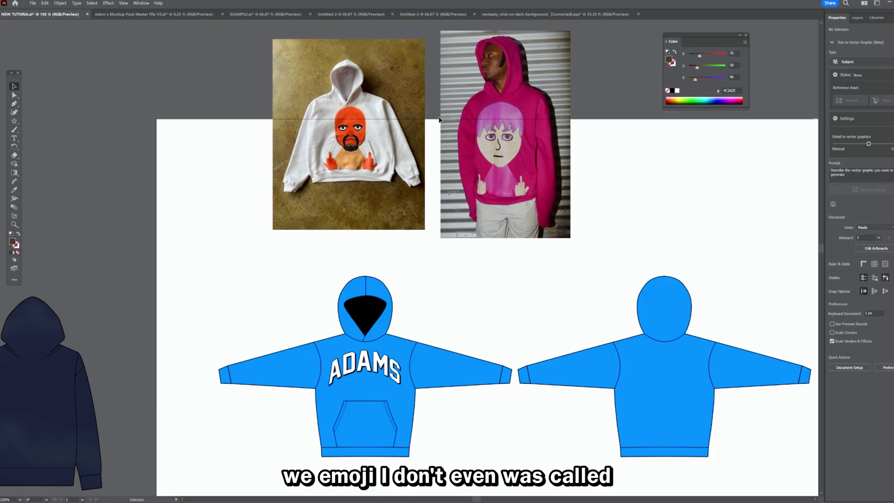
pyautogui.scroll(-3, 352, 234)
pyautogui.click(353, 234)
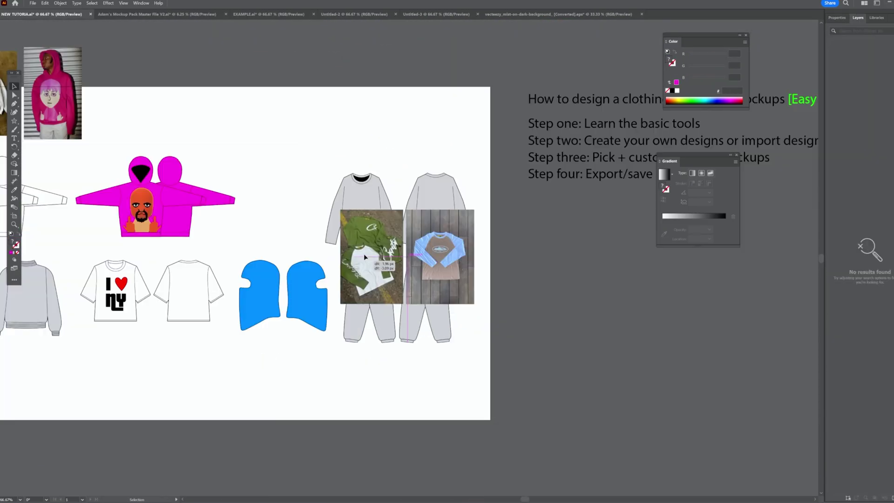
pyautogui.moveTo(364, 257); pyautogui.dragTo(346, 117)
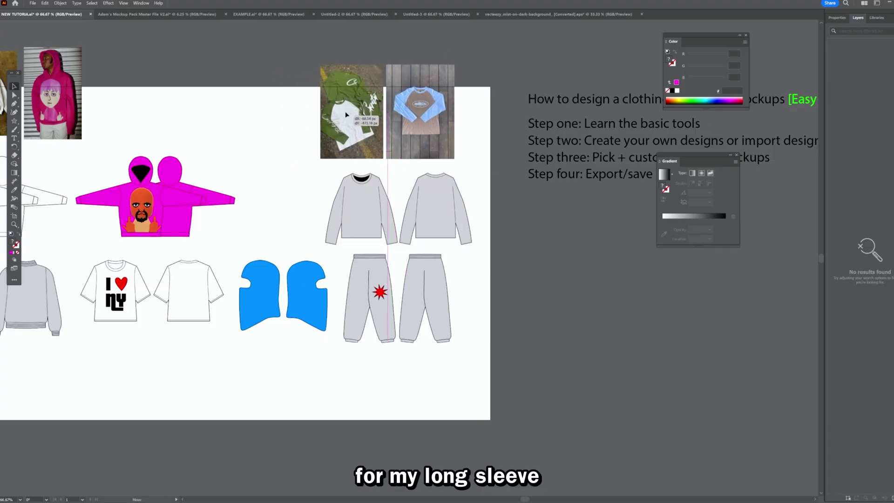
# - Copy the 2 Tone L/S raglan mockup from the pack and place it over the old long sleeves
pyautogui.click(398, 168)
pyautogui.scroll(2, 398, 167)
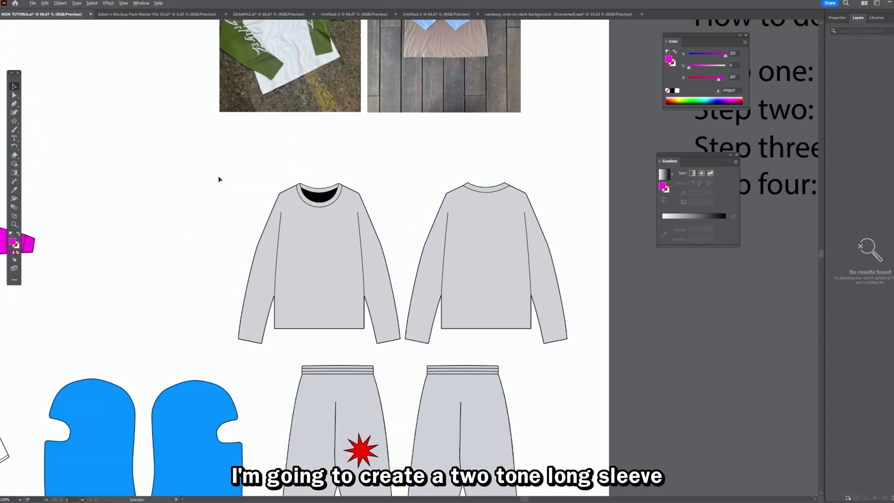
pyautogui.moveTo(218, 175); pyautogui.dragTo(299, 291)
pyautogui.scroll(-1, 294, 270)
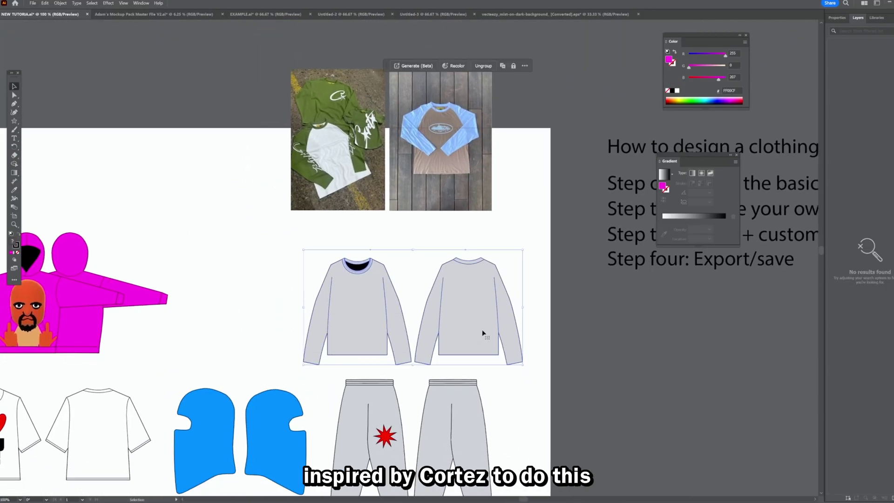
pyautogui.moveTo(462, 308); pyautogui.dragTo(462, 306)
pyautogui.scroll(-3, 462, 306)
pyautogui.hscroll(2, 462, 307)
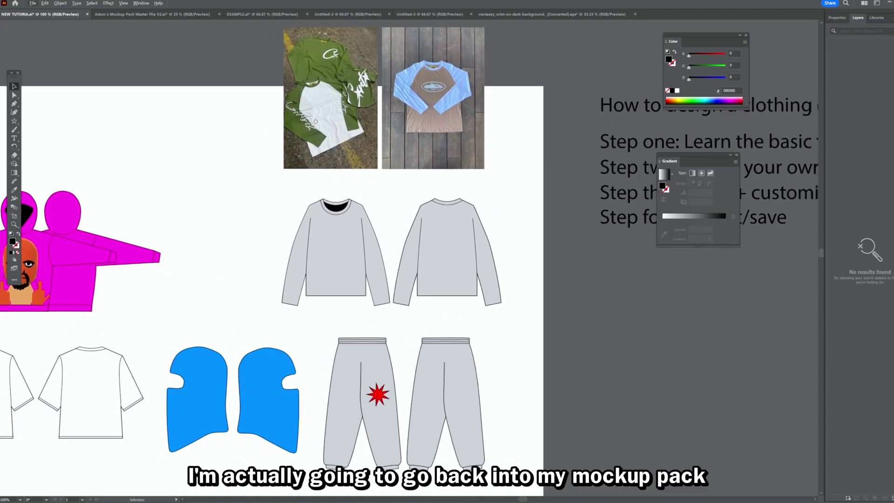
pyautogui.scroll(3, 294, 200)
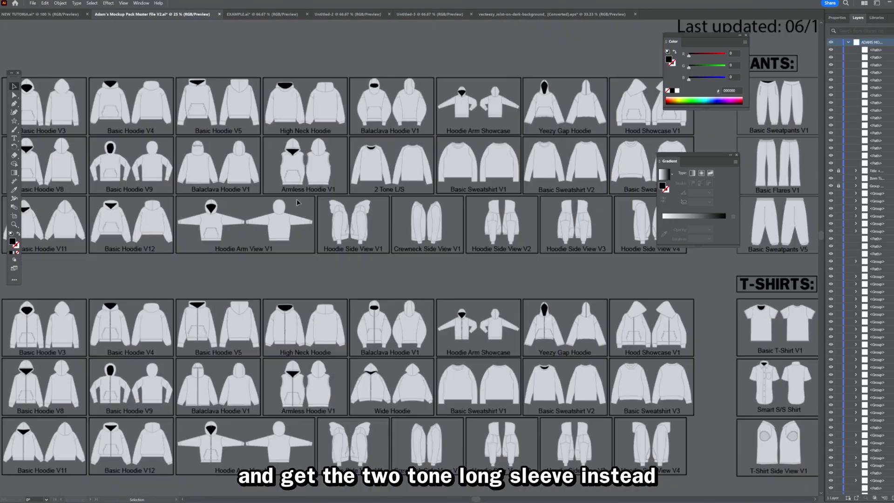
pyautogui.scroll(2, 399, 207)
pyautogui.scroll(3, 406, 205)
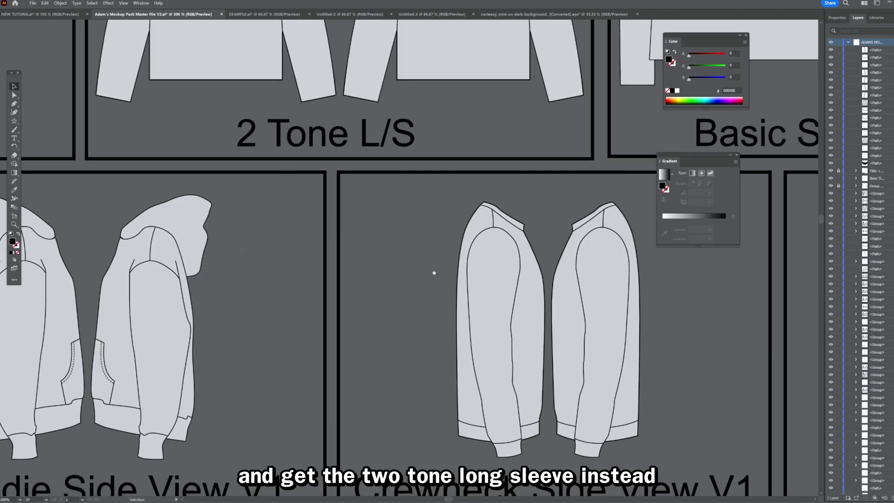
pyautogui.moveTo(428, 247); pyautogui.dragTo(518, 433)
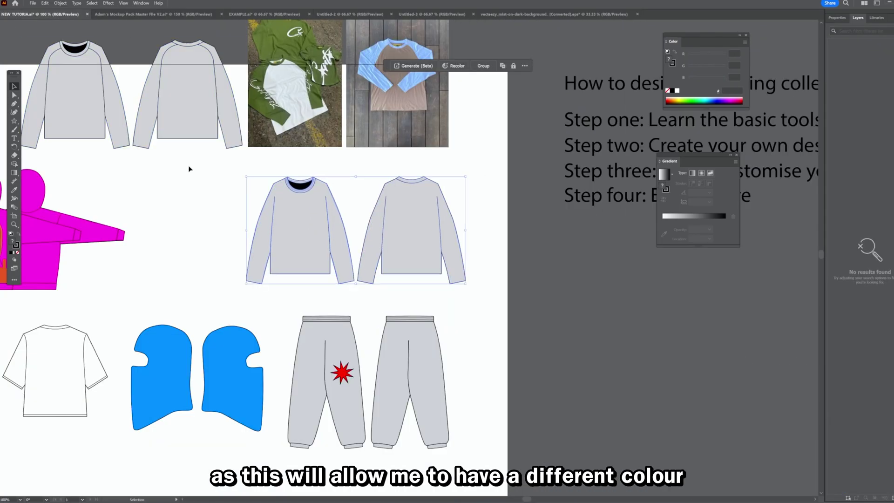
pyautogui.moveTo(168, 102); pyautogui.dragTo(387, 240)
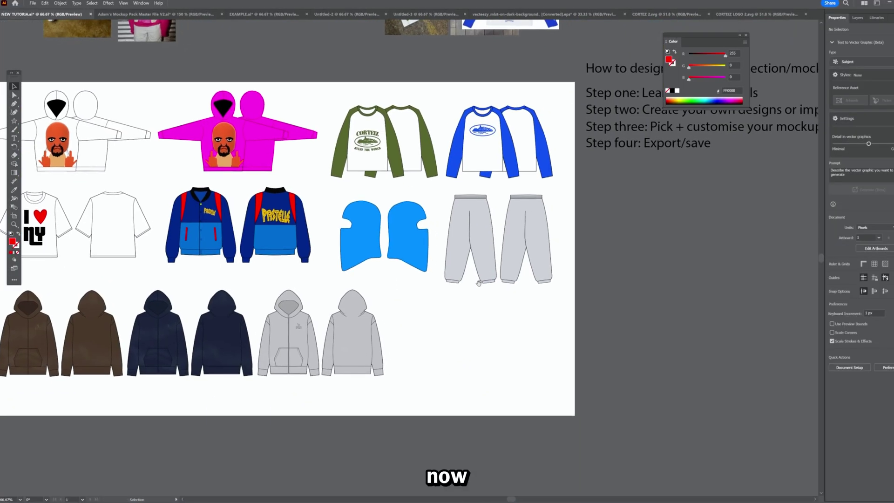
# - Paste the Supreme sweatpants reference photo and duplicate the sweatpants for extra colourways
pyautogui.scroll(-3, 412, 252)
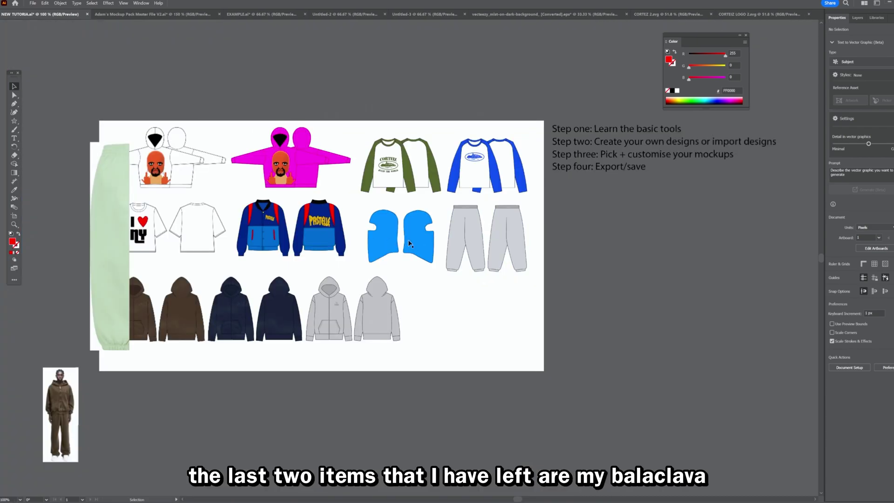
pyautogui.scroll(2, 427, 241)
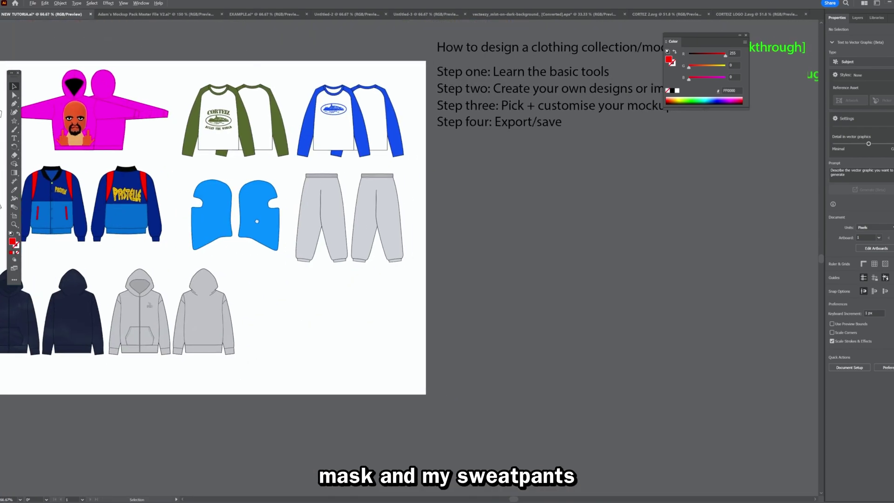
pyautogui.moveTo(257, 222); pyautogui.dragTo(393, 243)
pyautogui.hotkey('ctrl', 'v')
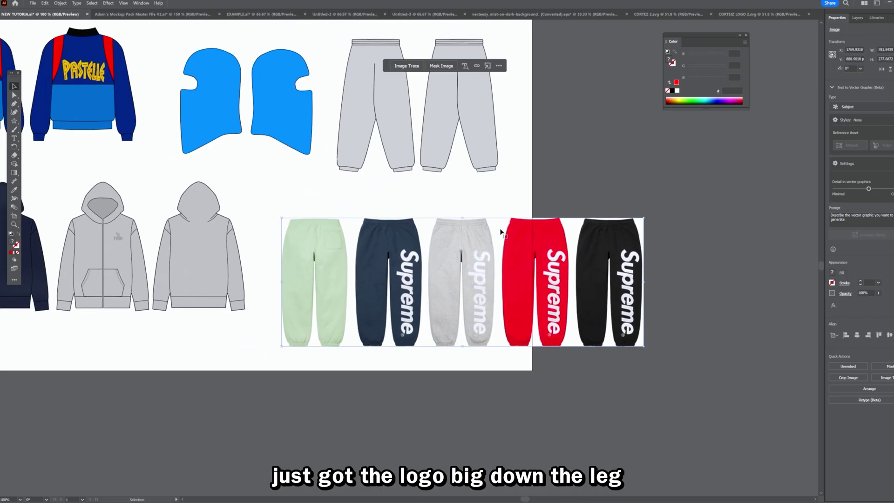
pyautogui.scroll(3, 499, 239)
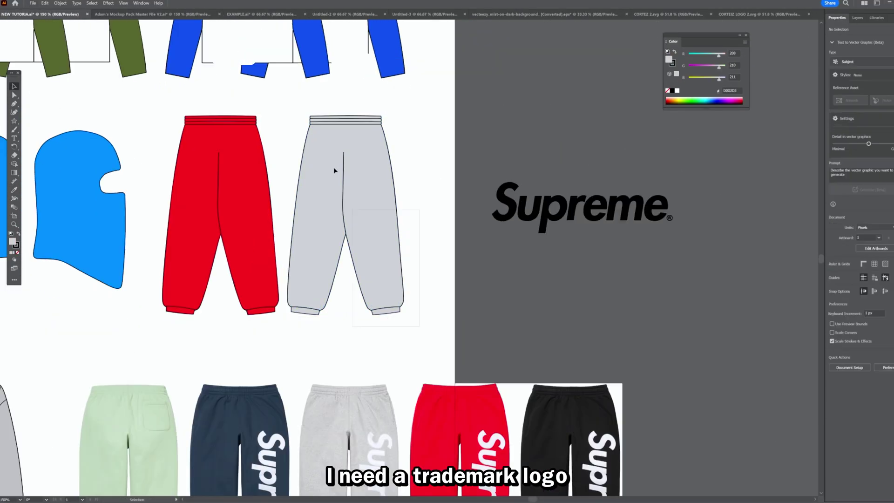
pyautogui.moveTo(243, 146); pyautogui.dragTo(429, 146)
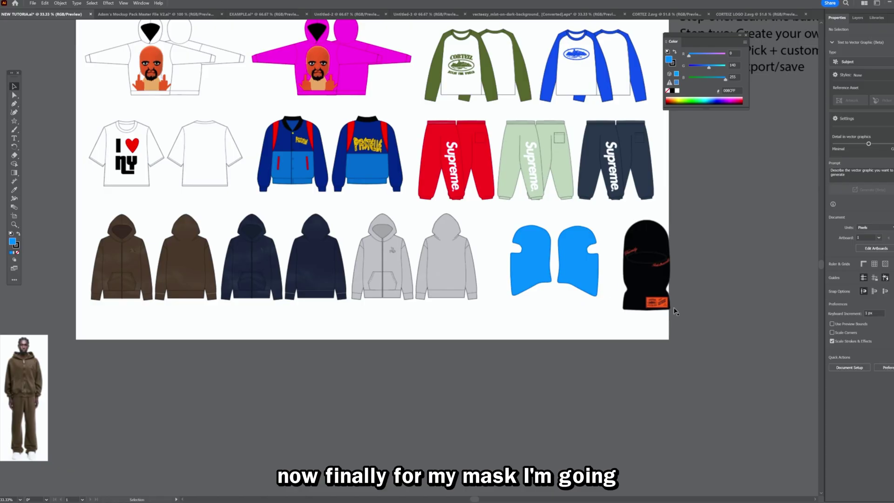
# - Scroll around the finished mockups to review each one, then fit the whole artboard in view
pyautogui.scroll(5, 637, 249)
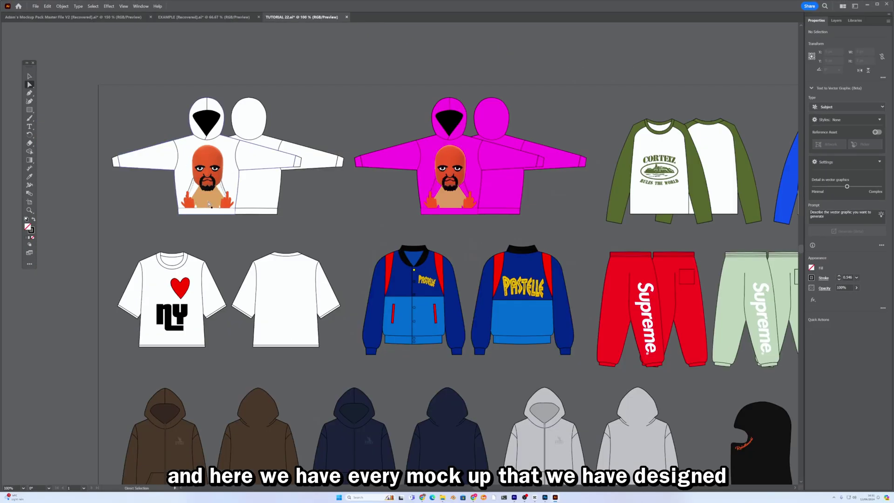
pyautogui.scroll(-5, 383, 237)
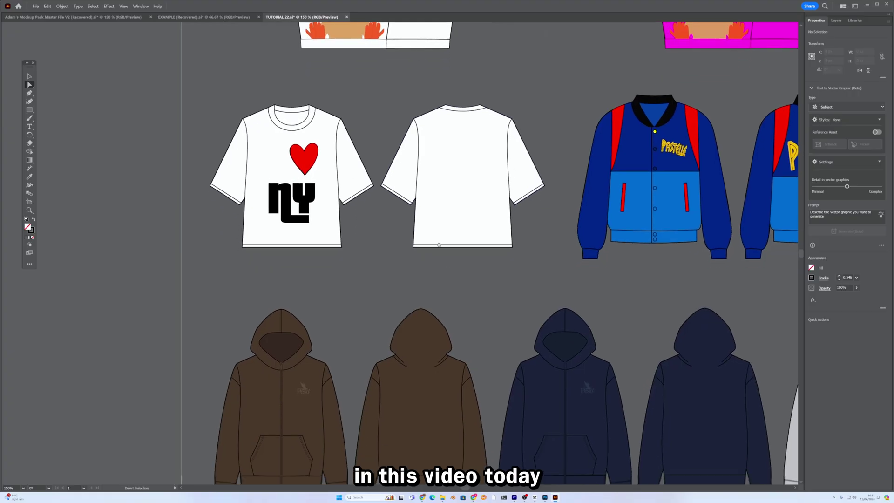
pyautogui.scroll(2, 367, 195)
pyautogui.scroll(-2, 472, 163)
pyautogui.hscroll(15, 457, 166)
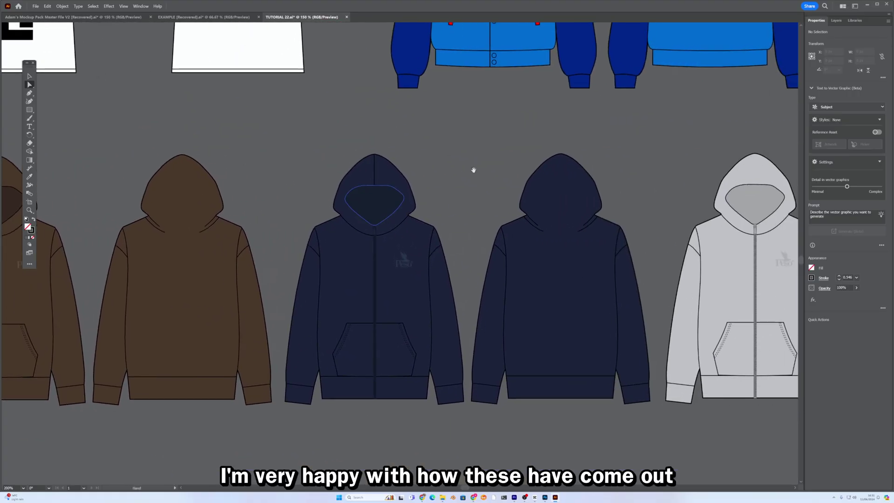
pyautogui.scroll(10, 320, 172)
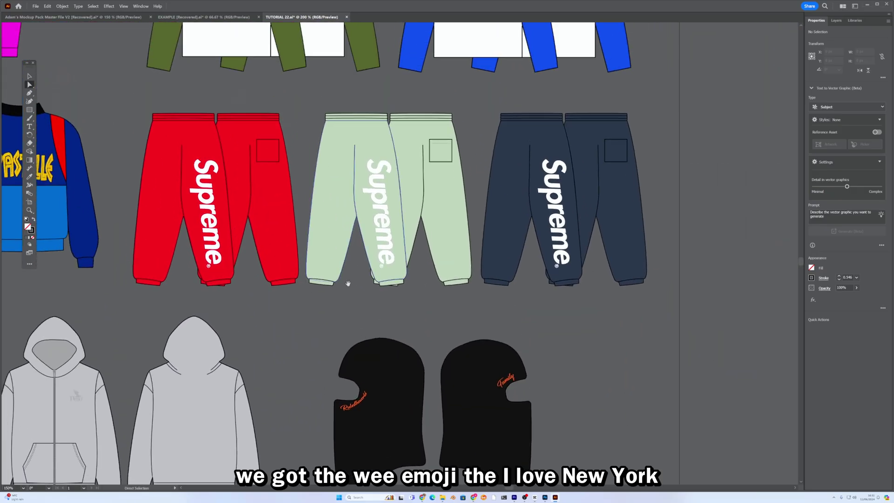
pyautogui.scroll(-2, 400, 251)
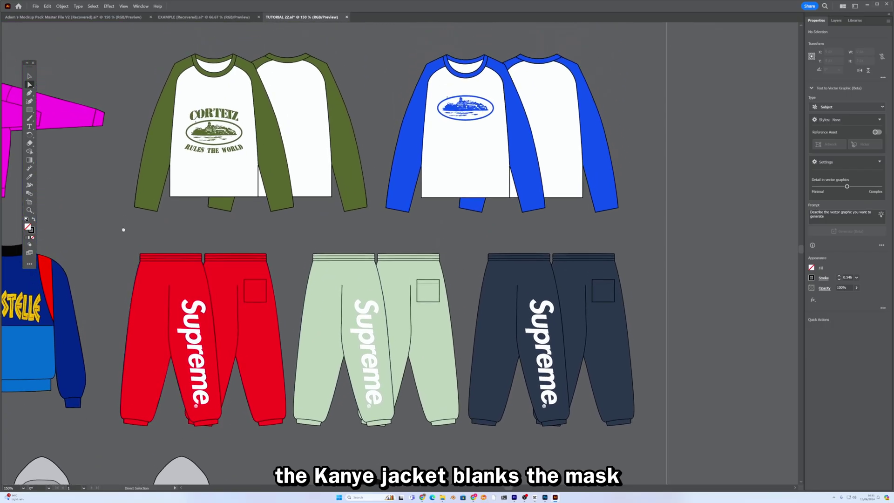
pyautogui.hotkey('ctrl', '0')
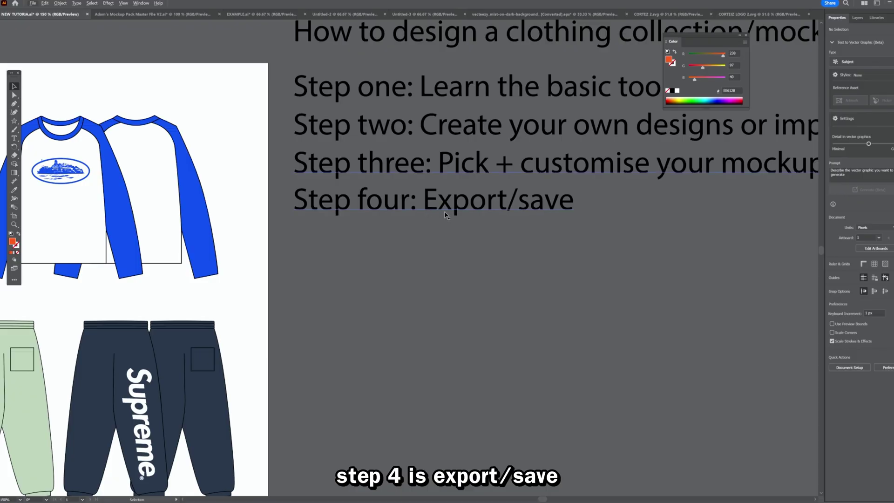
# - Save the mockup document as TUTORIAL 22.ai
pyautogui.scroll(-2, 439, 183)
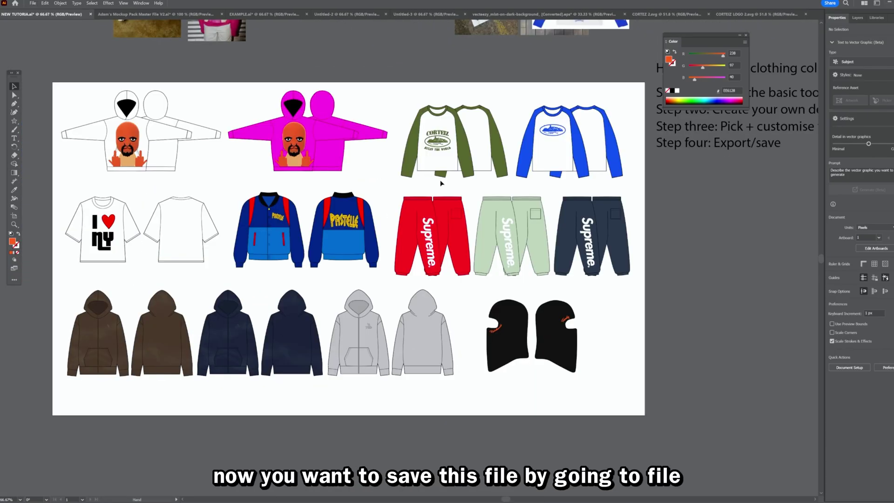
pyautogui.moveTo(525, 171); pyautogui.dragTo(500, 142)
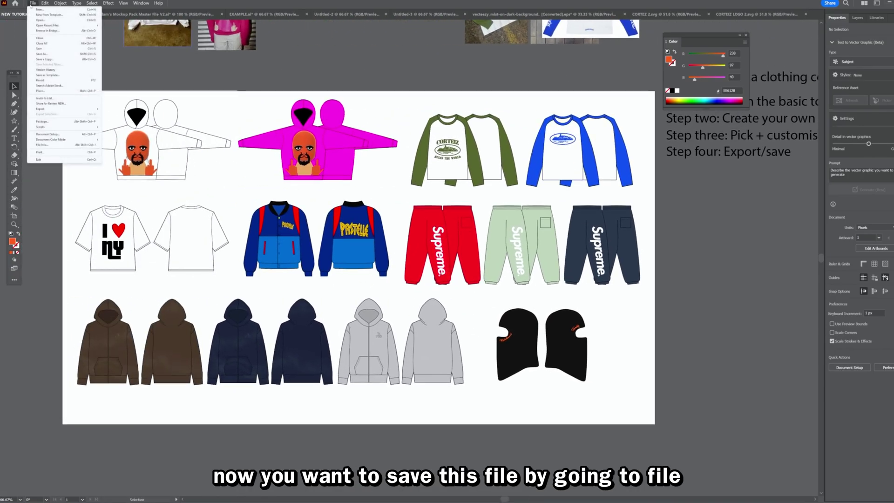
pyautogui.click(48, 55)
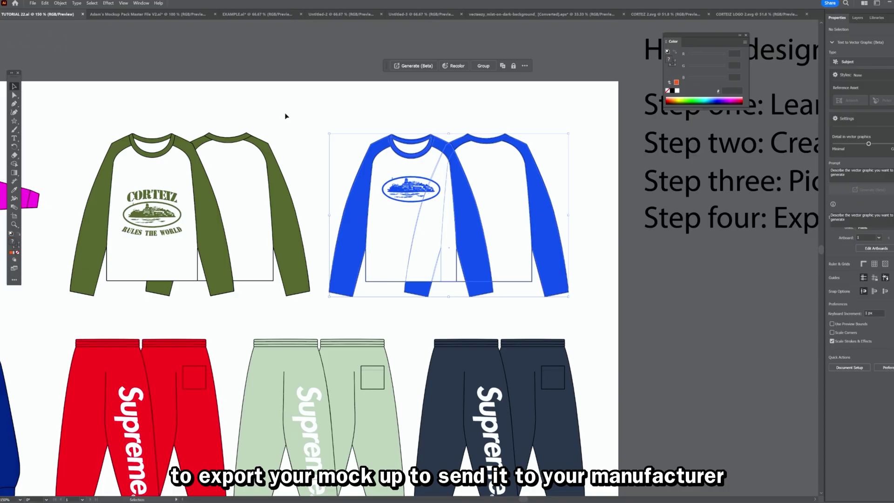
# - Move the Pastelle jacket pair beside the artboard and queue it as an export asset
pyautogui.hscroll(-5, 294, 126)
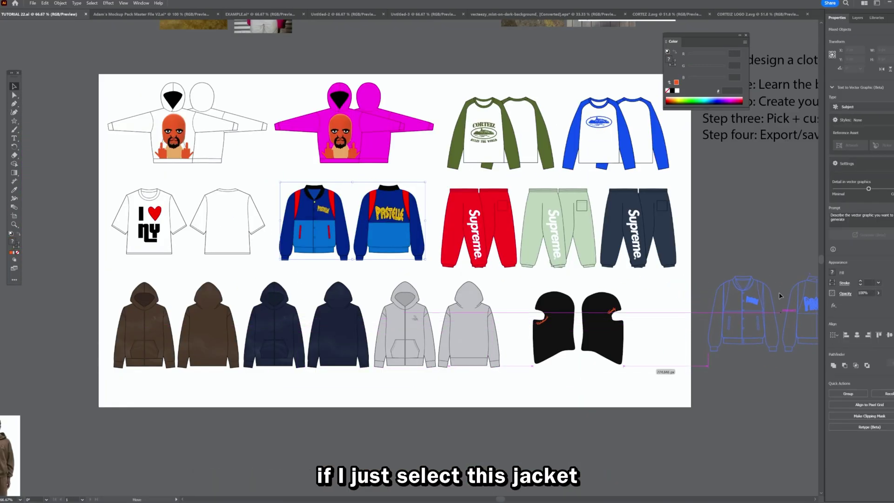
pyautogui.moveTo(790, 301); pyautogui.dragTo(791, 302)
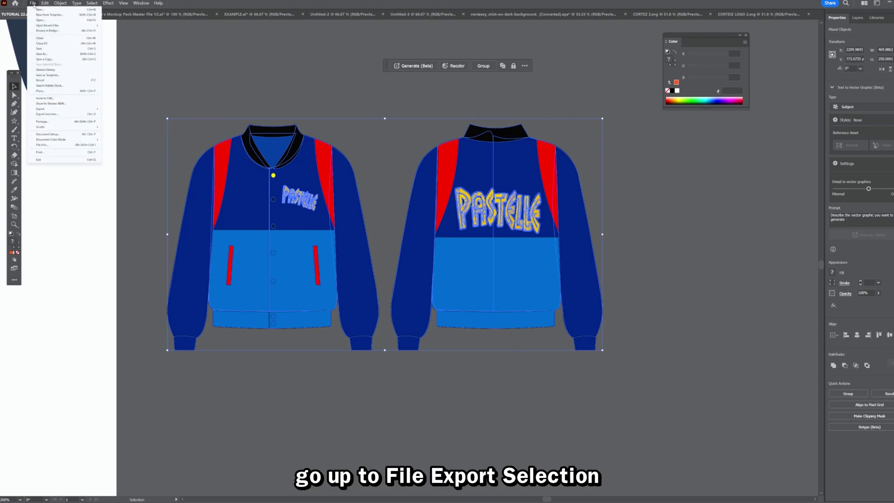
pyautogui.click(66, 115)
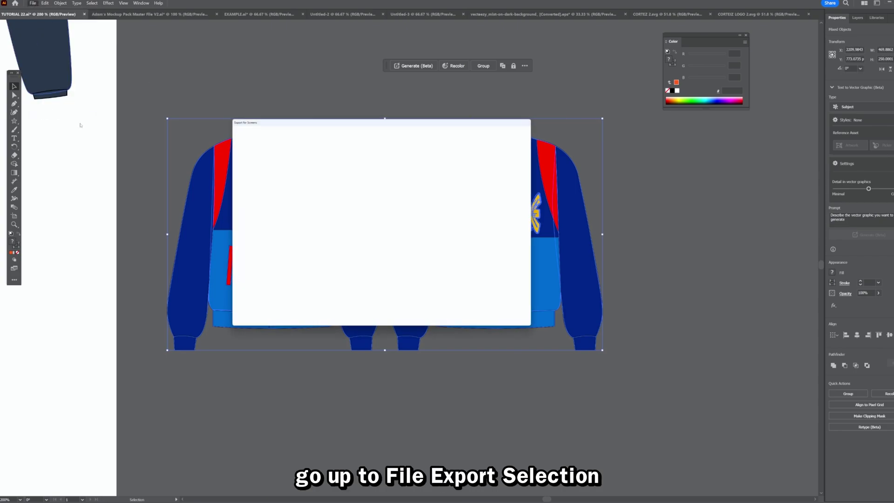